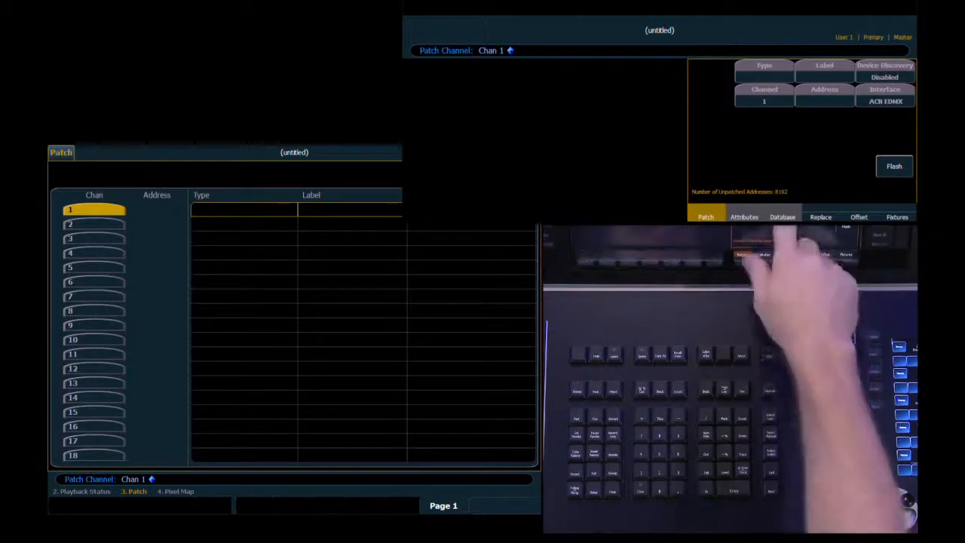
Set channel 1's fixture type to ETC Virtual Server Ver 1.0 in the patch.
left_click(764, 71)
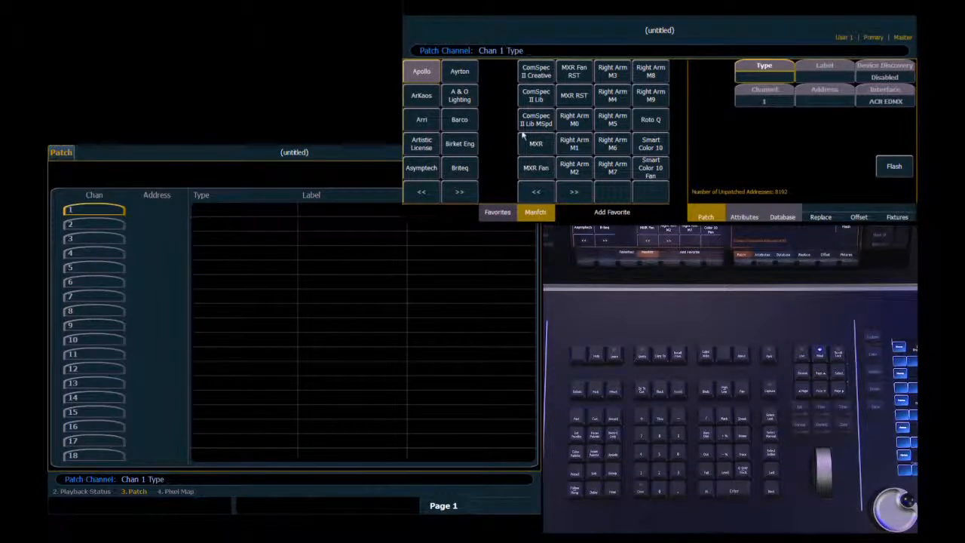
left_click(459, 191)
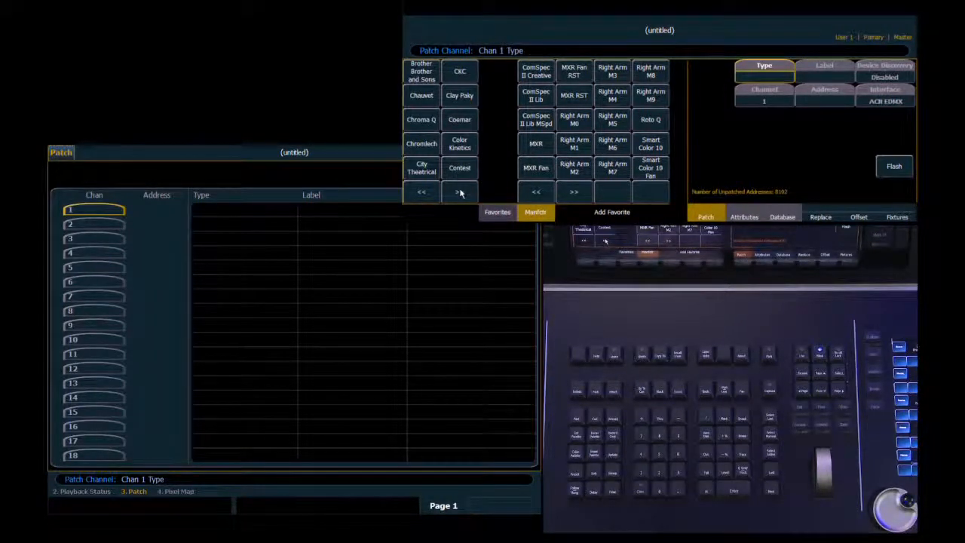
left_click(459, 191)
left_click(459, 192)
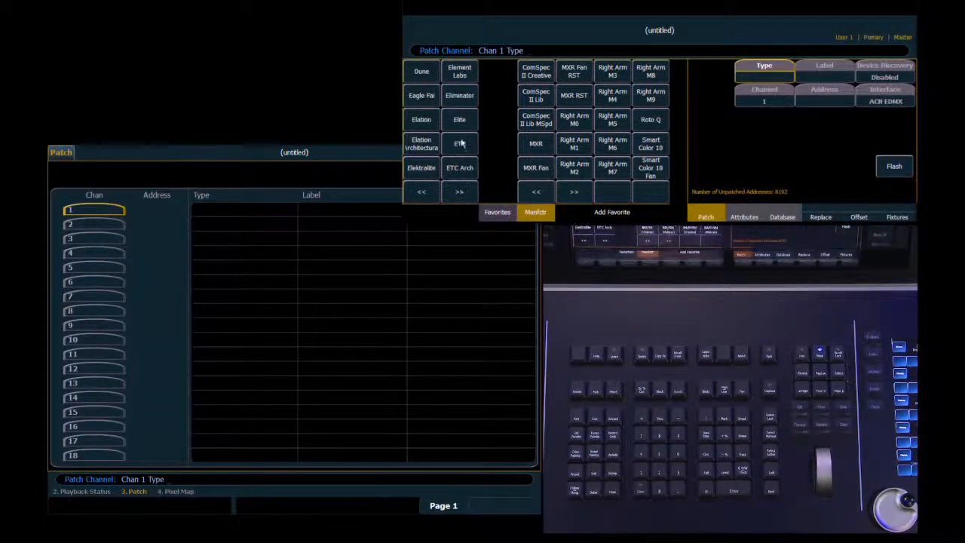
left_click(452, 143)
left_click(574, 191)
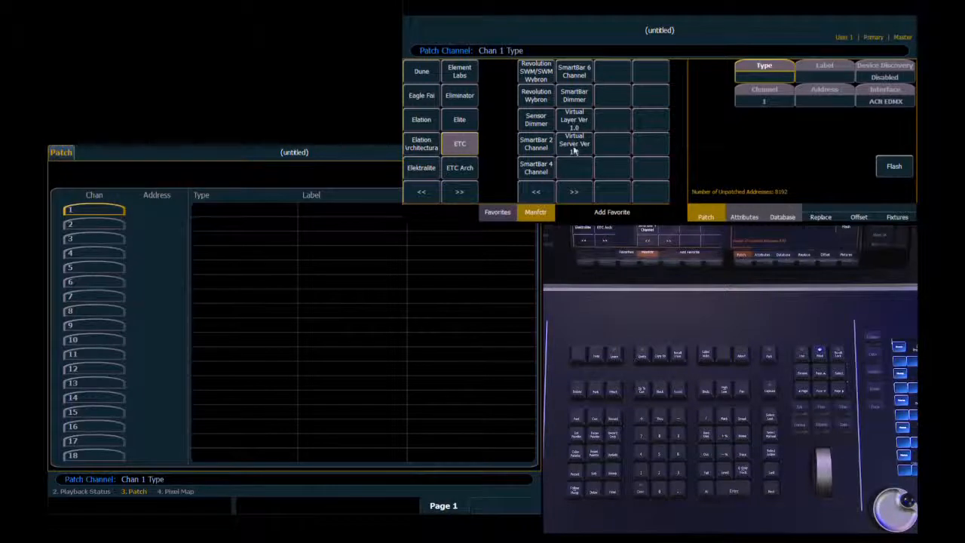
left_click(572, 148)
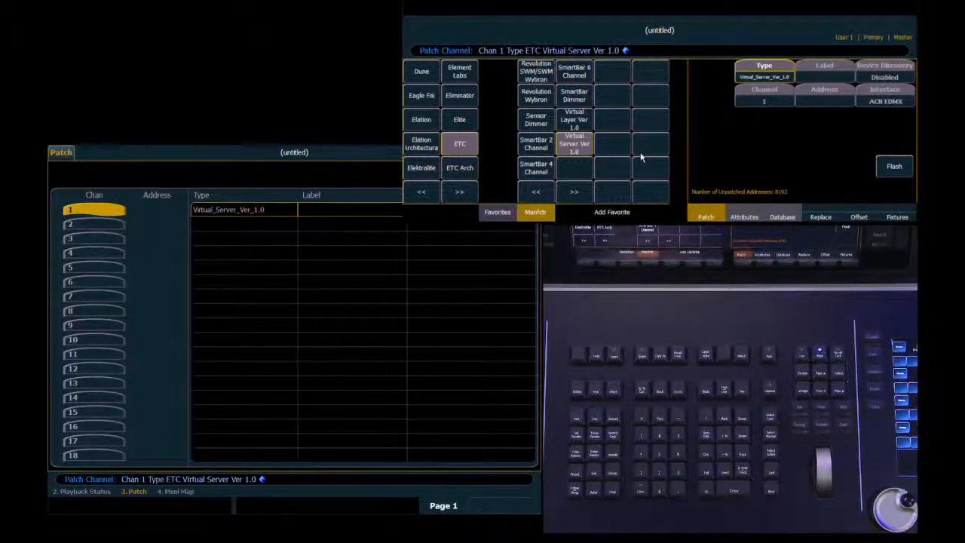
Set the fixture type of channels 2 and 3 to ETC Virtual Layer Ver 1.0.
type("2 + 3")
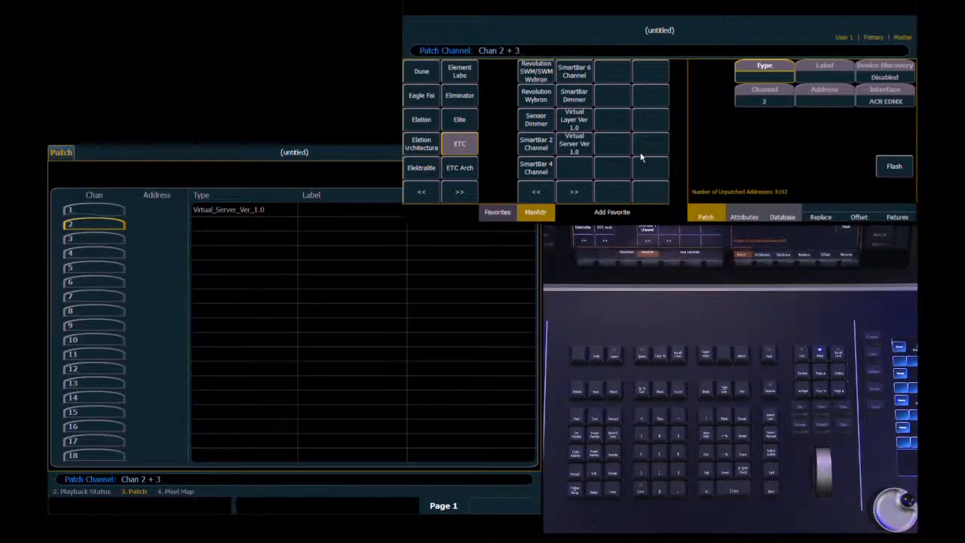
left_click(573, 120)
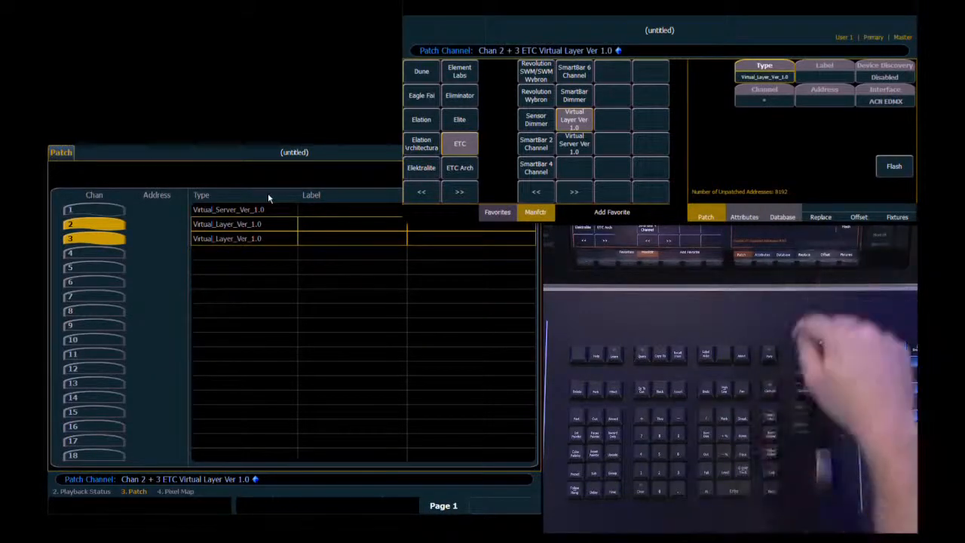
Return to live, open the pixel map display and create pixel map 1.
key("F1")
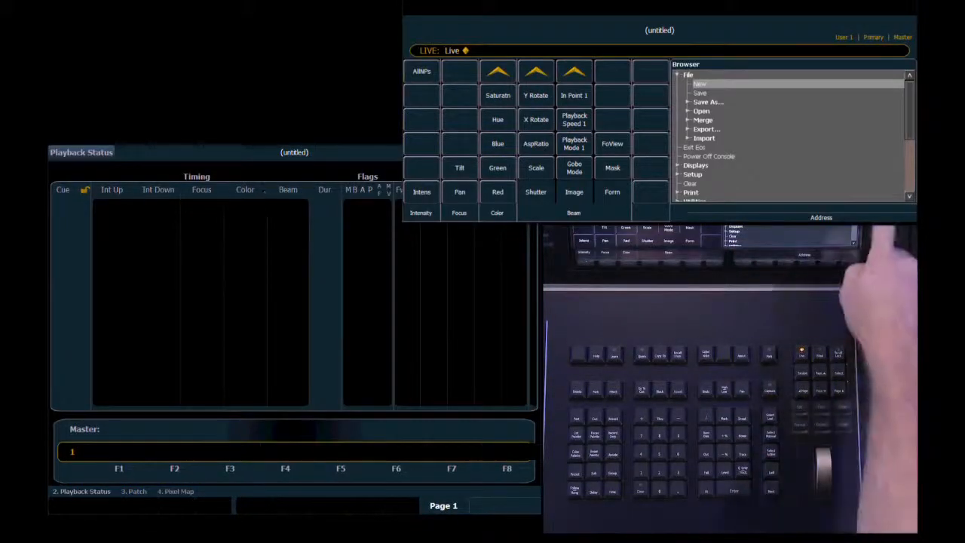
key("F10")
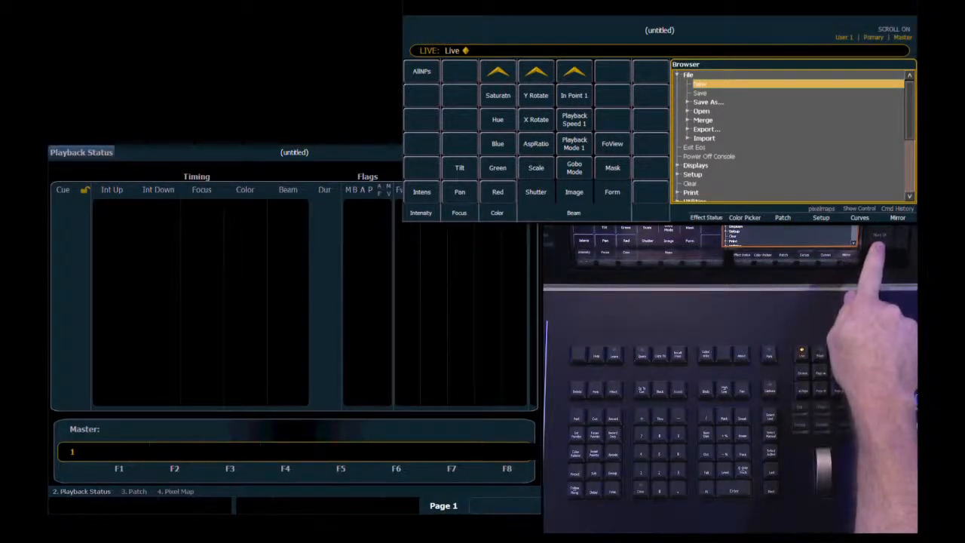
key("alt+7")
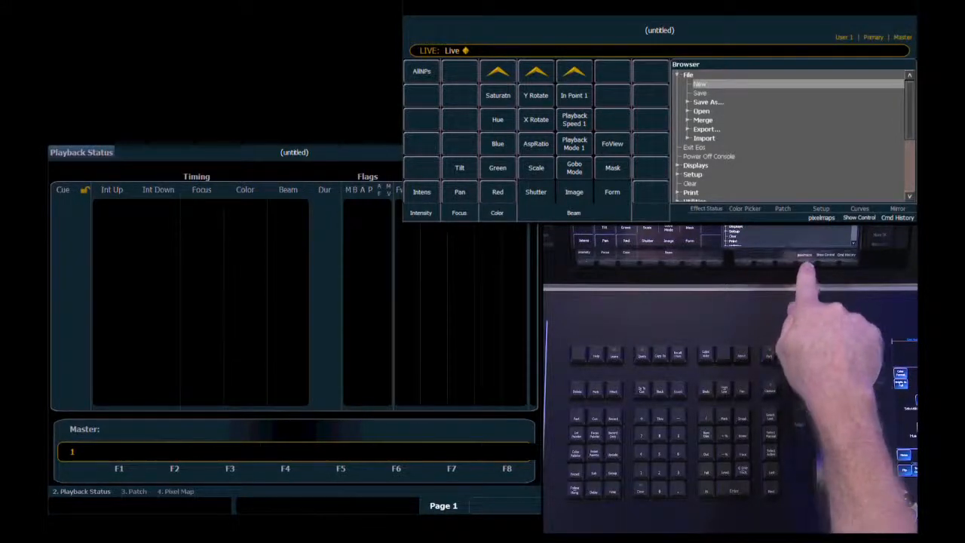
key("alt+4")
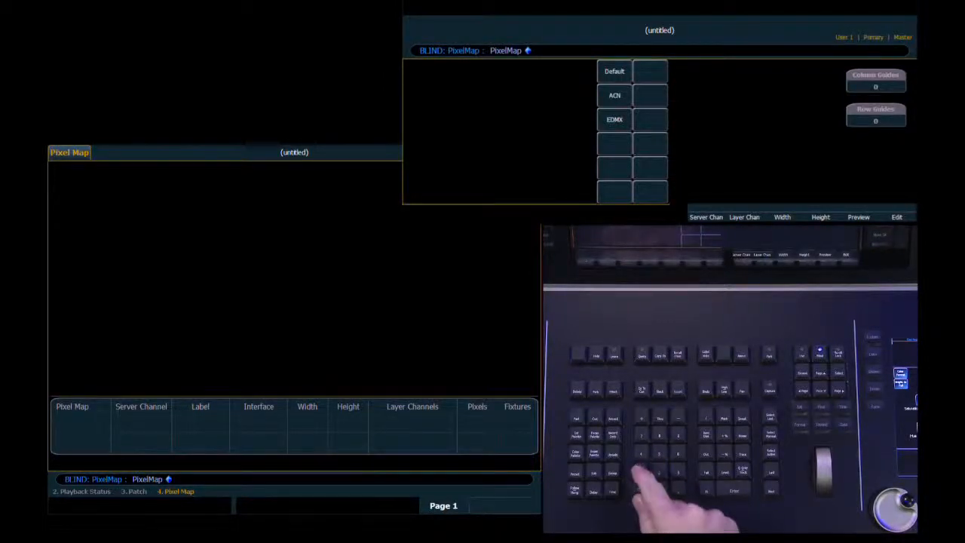
type("1")
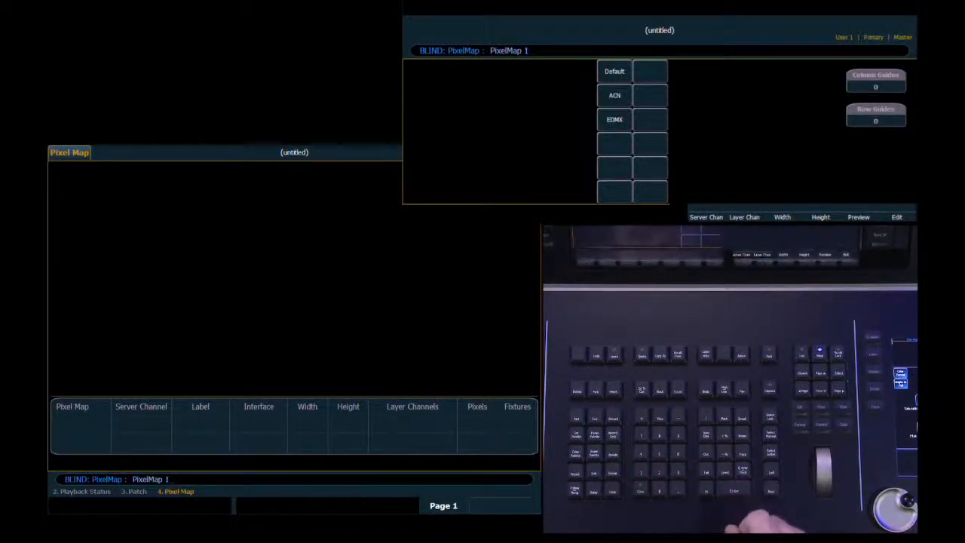
key("Return")
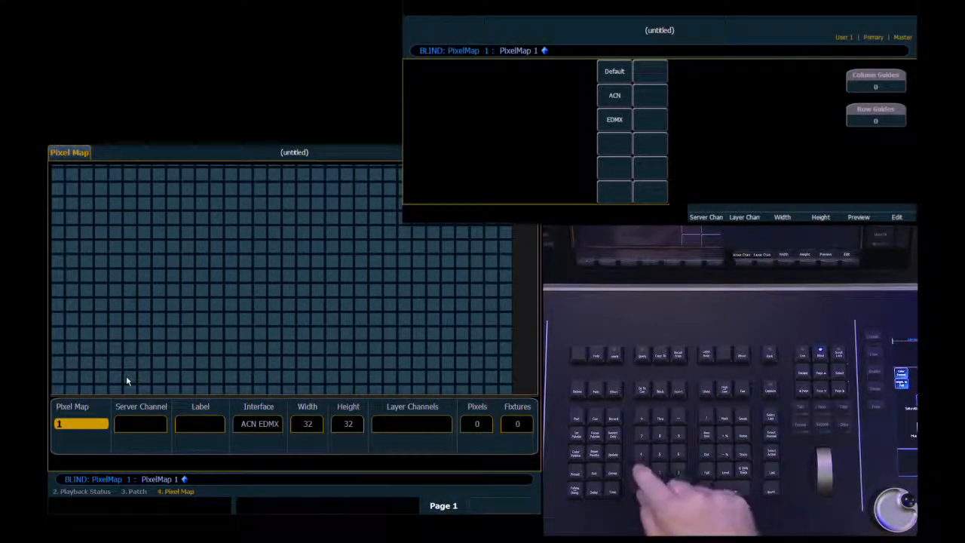
Assign server channel 1 and layer channels 2 and 3 to pixel map 1.
type("1")
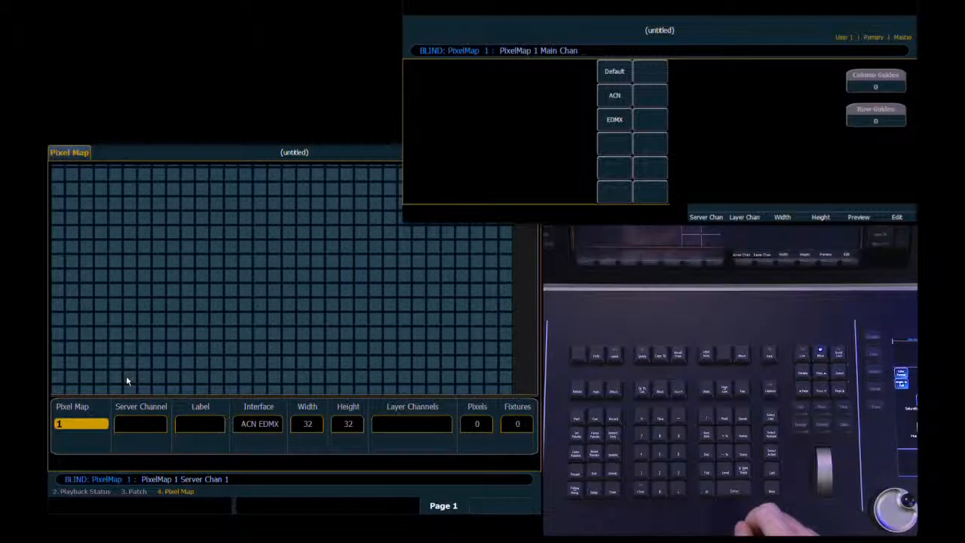
key("Return")
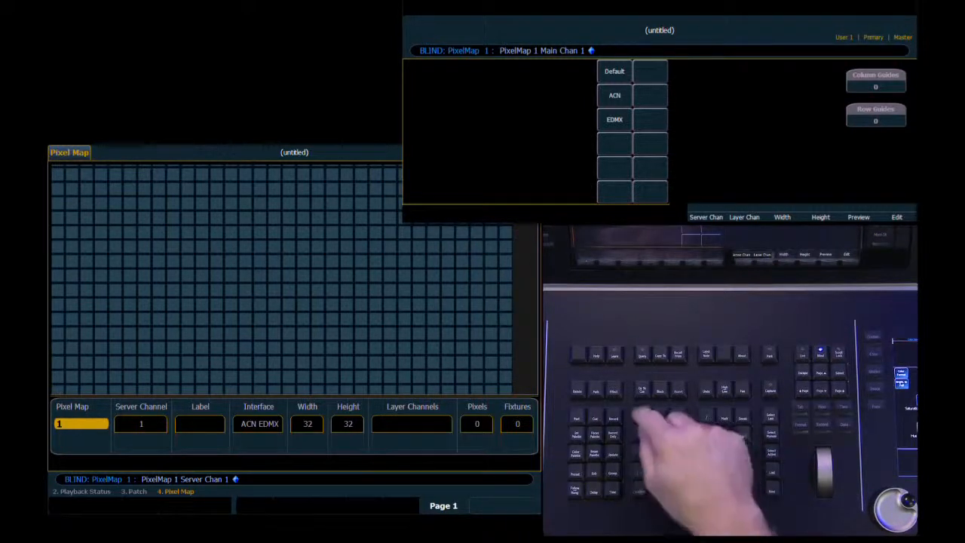
key("alt+2")
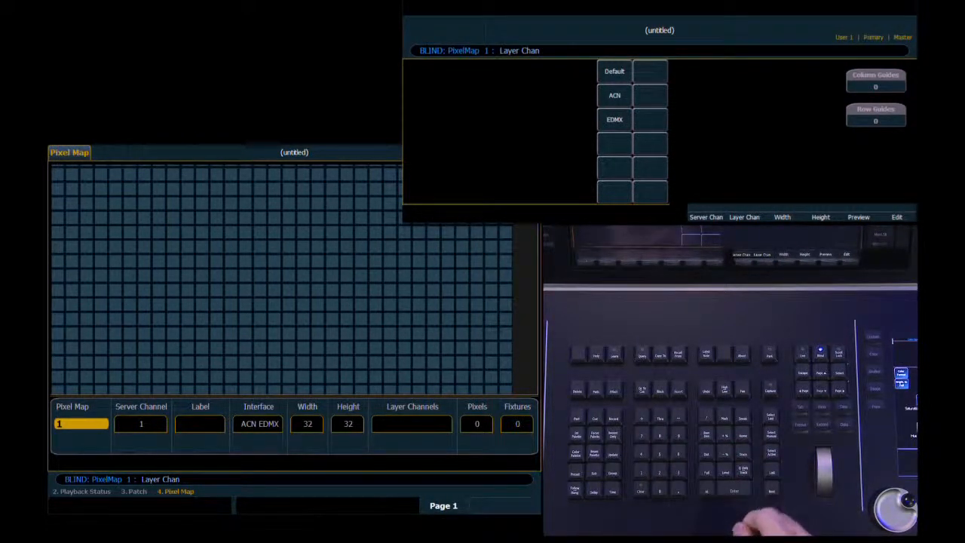
type("2+3")
key("Return")
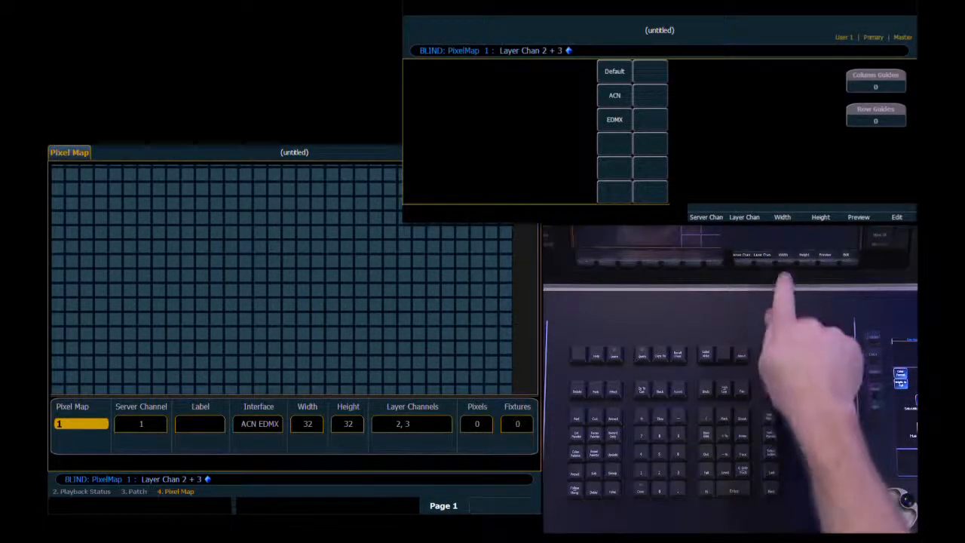
Set pixel map 1's width to 15 and its height to 15.
key("F9")
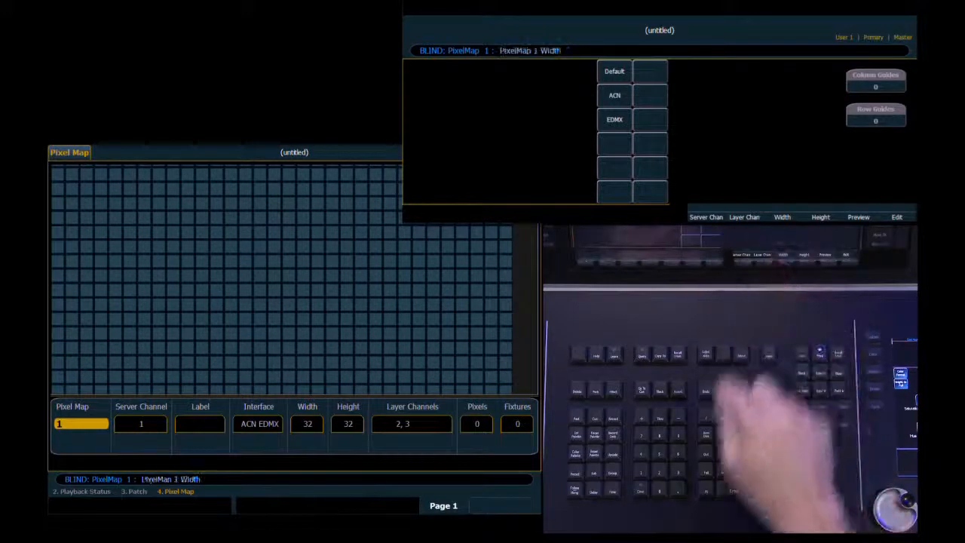
type("15")
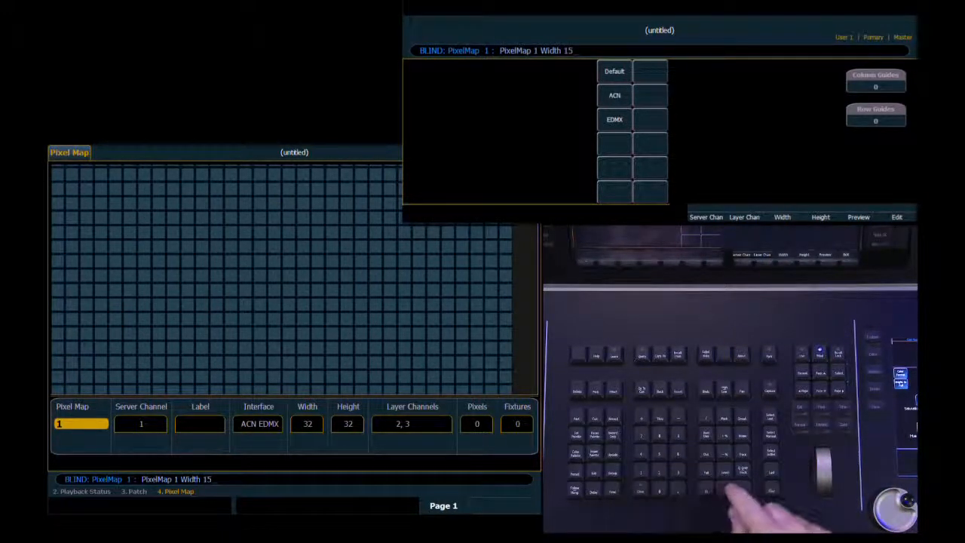
key("Return")
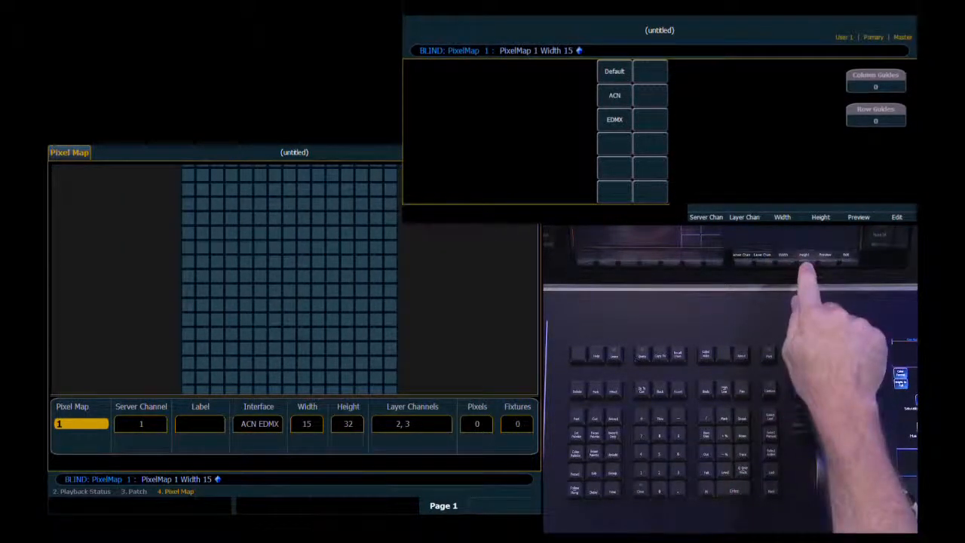
key("F10")
type("15")
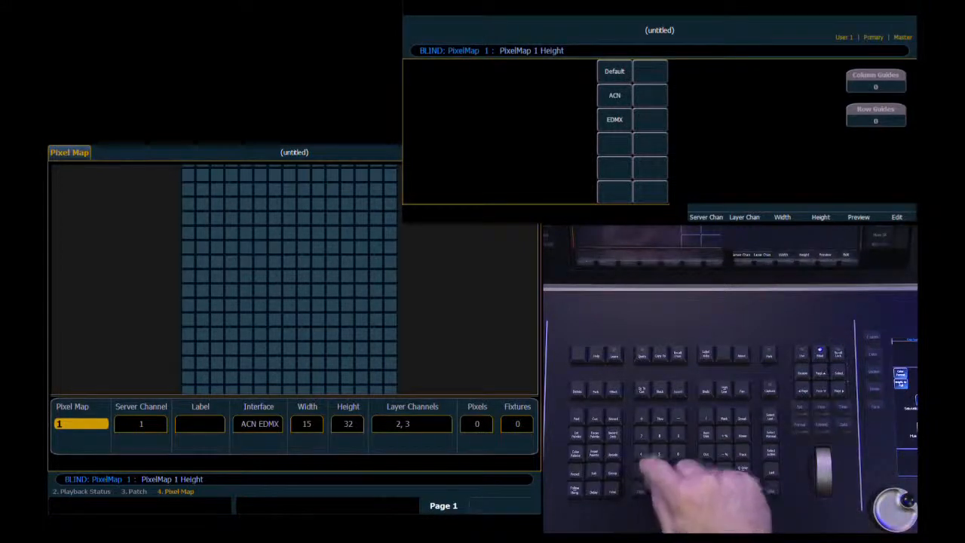
key("Return")
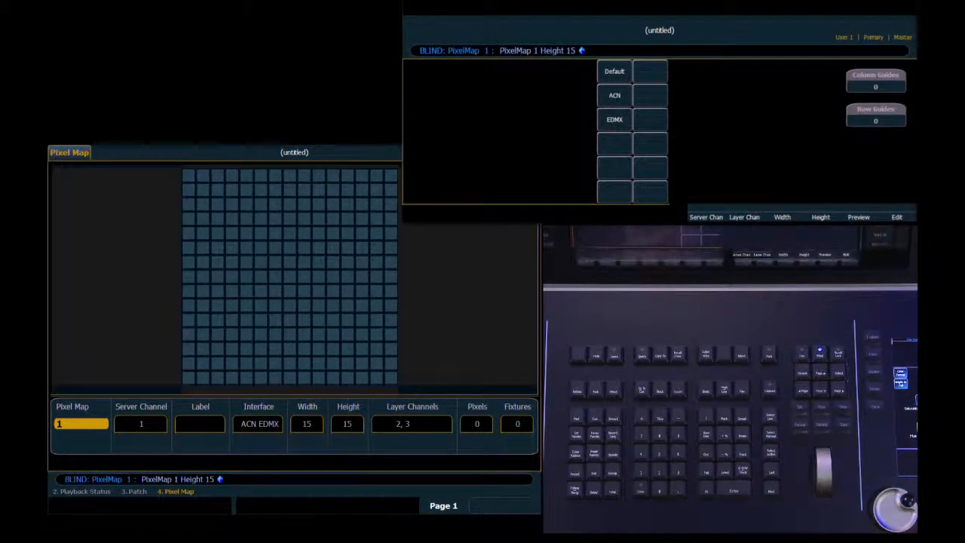
left_click(308, 263)
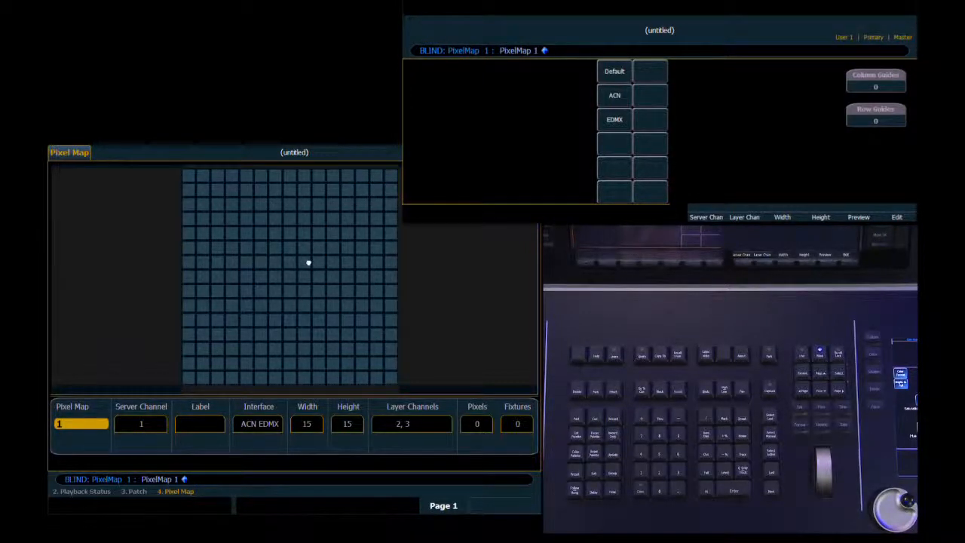
scroll(308, 263, "up", 3)
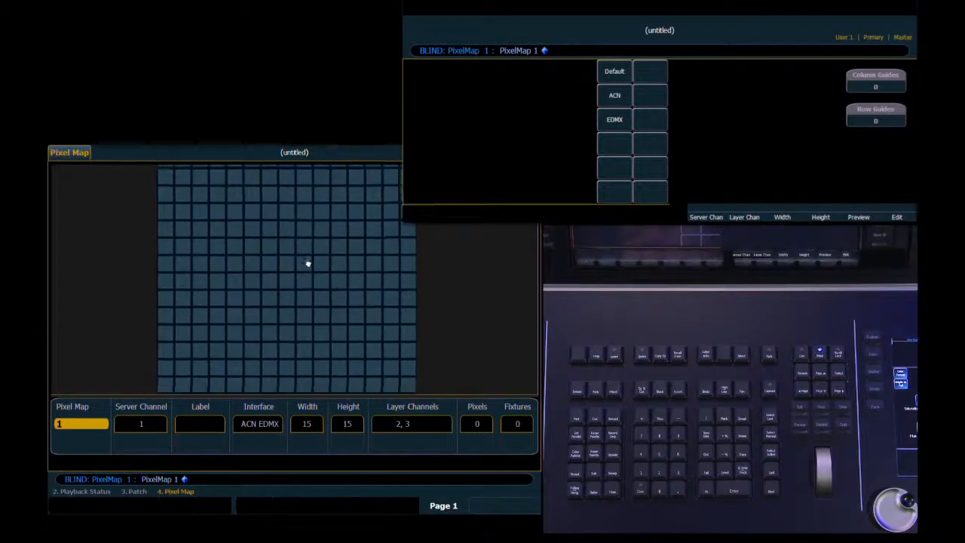
scroll(308, 263, "down", 5)
scroll(309, 263, "up", 3)
scroll(309, 263, "down", 2)
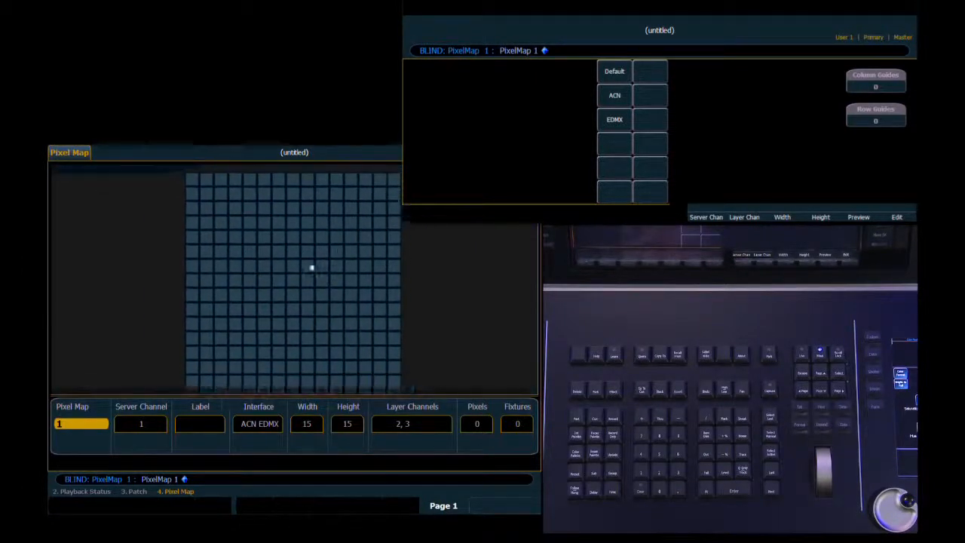
left_click_drag(306, 264, 305, 262)
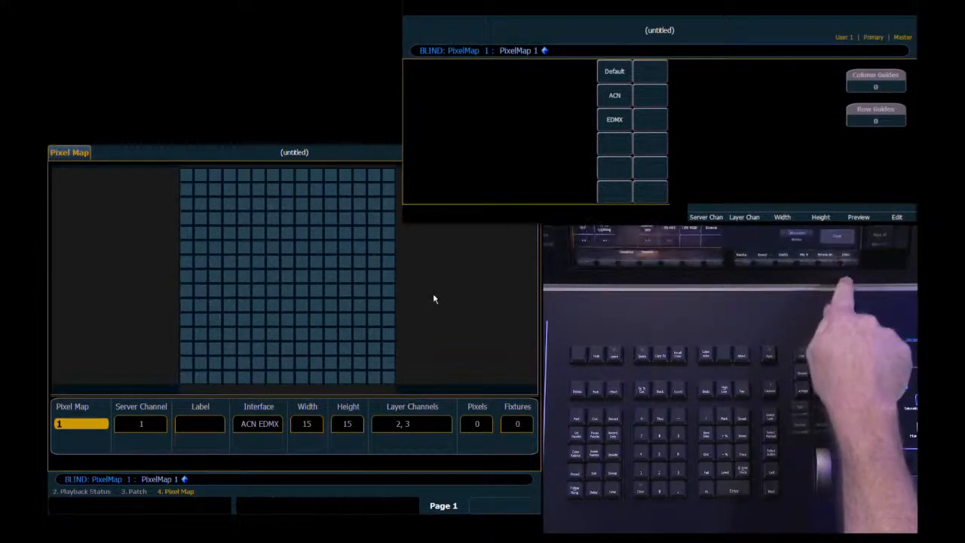
Start editing pixel map 1 and assign the Generic LED RGB fixture type to the entire pixel grid.
key("F12")
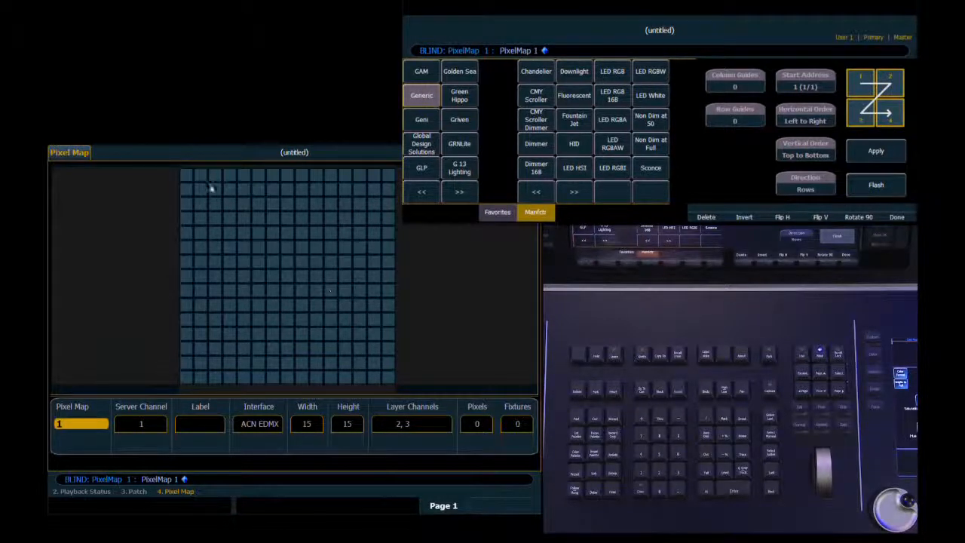
left_click_drag(187, 177, 389, 381)
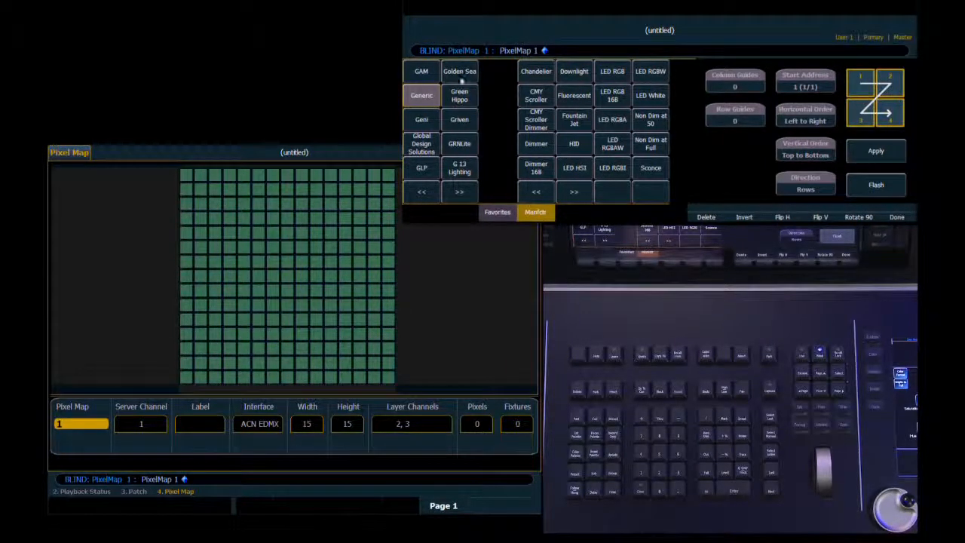
left_click(613, 73)
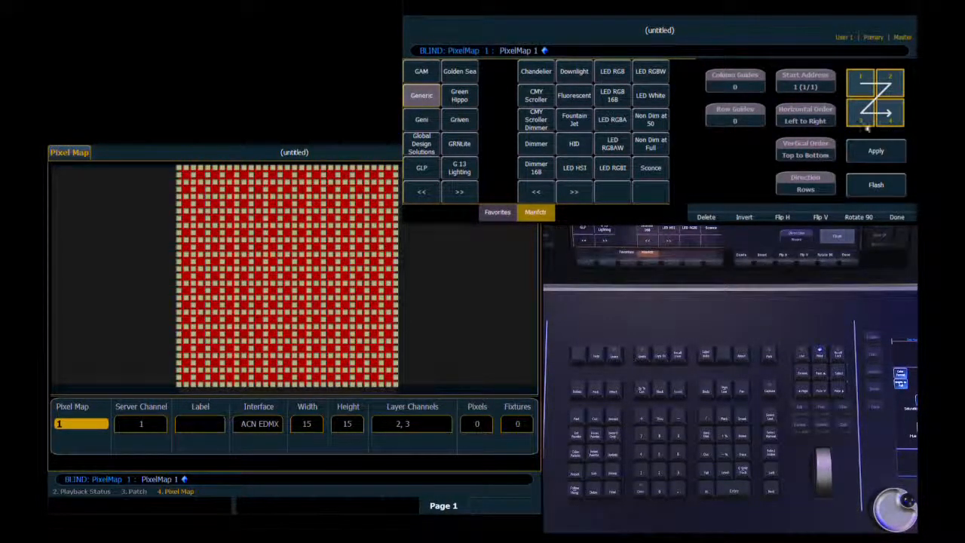
Set the selected pixels' start address to 1, apply the left-to-right row addressing and finish editing the map.
left_click(805, 83)
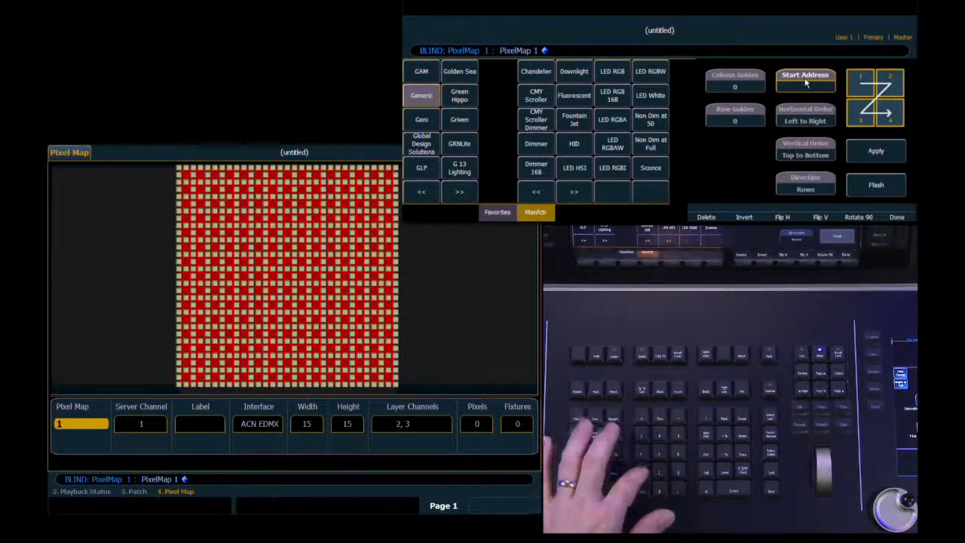
type("1")
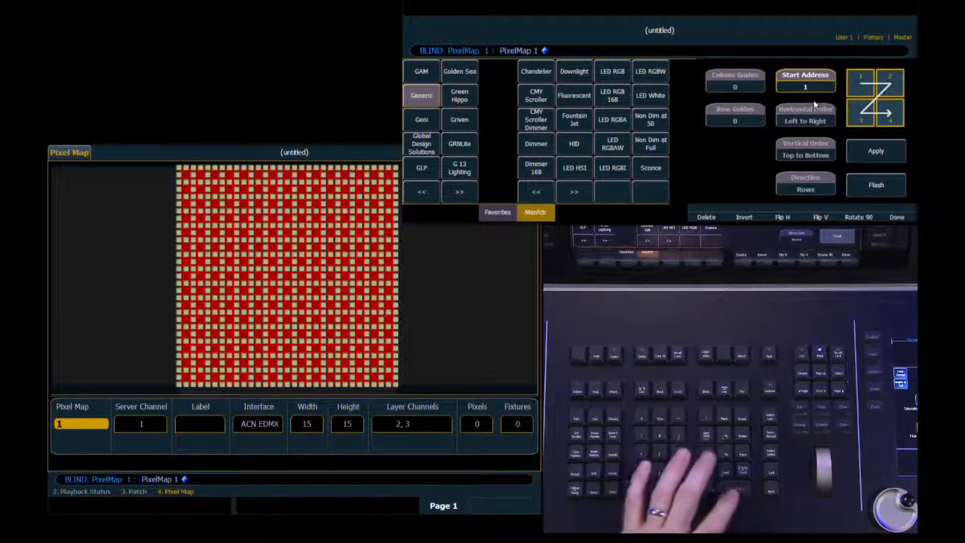
key("Return")
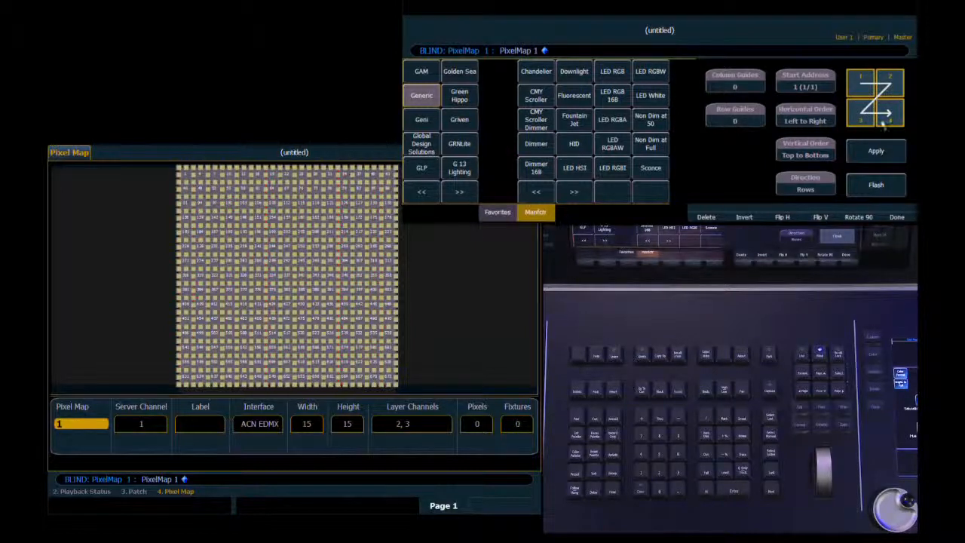
left_click(805, 118)
left_click(875, 151)
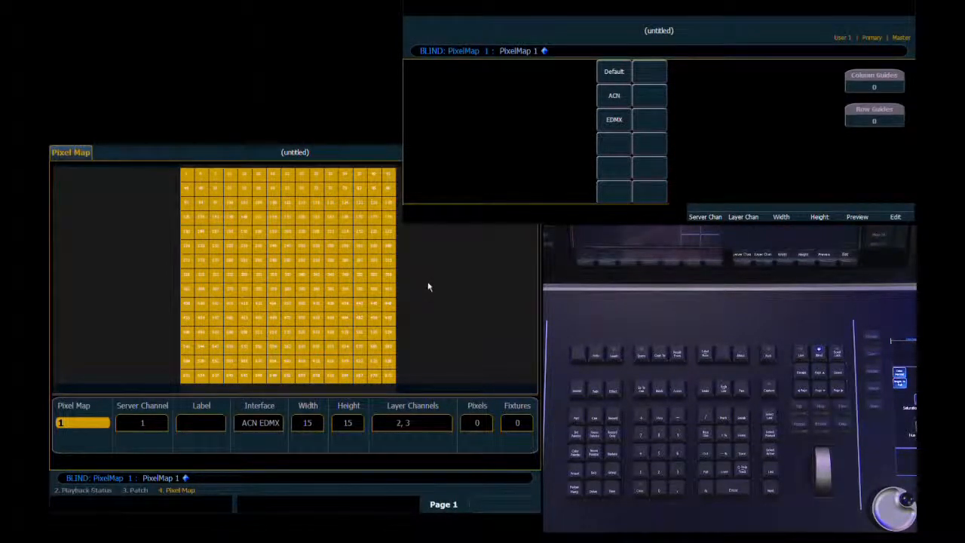
Return to live and display the ML Controls above the CIA.
key("F1")
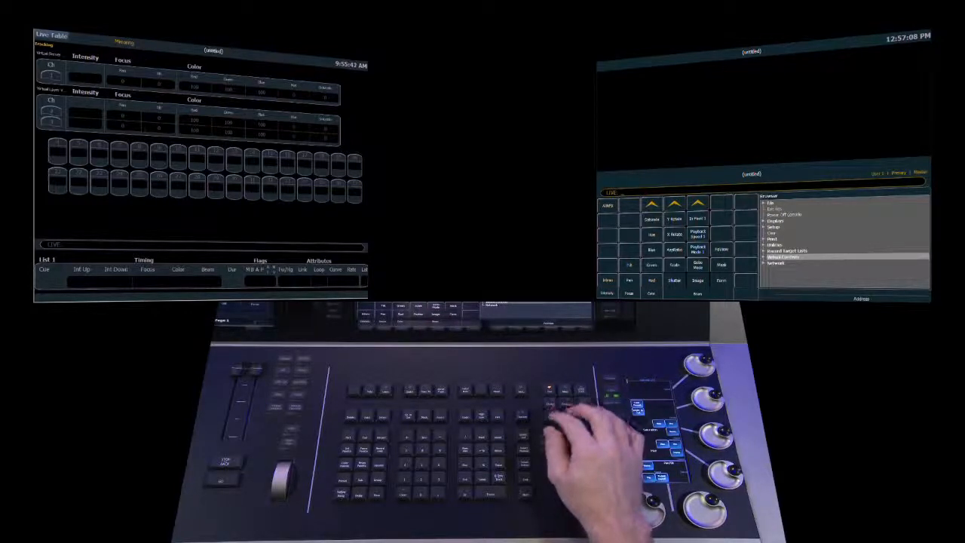
key("F10")
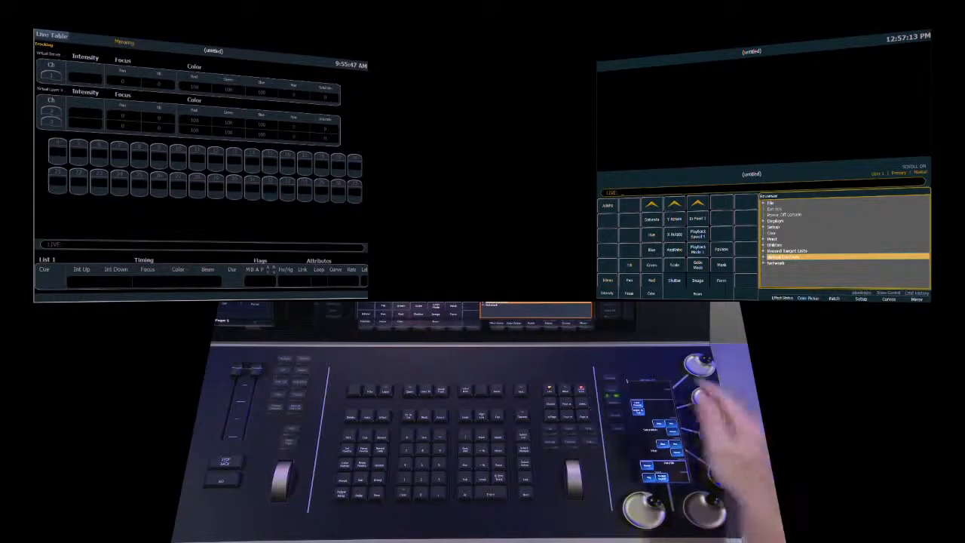
key("Right")
key("Down")
key("Down")
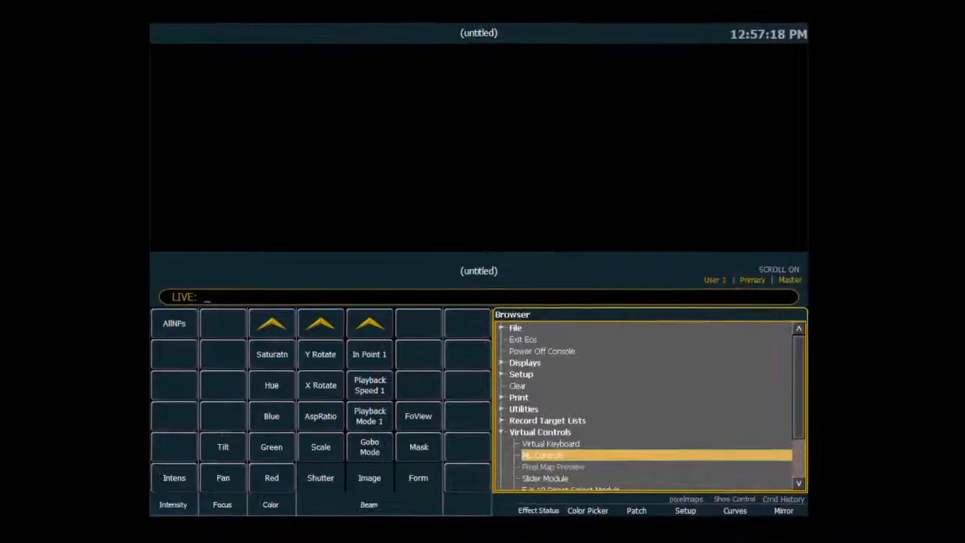
left_click(556, 457)
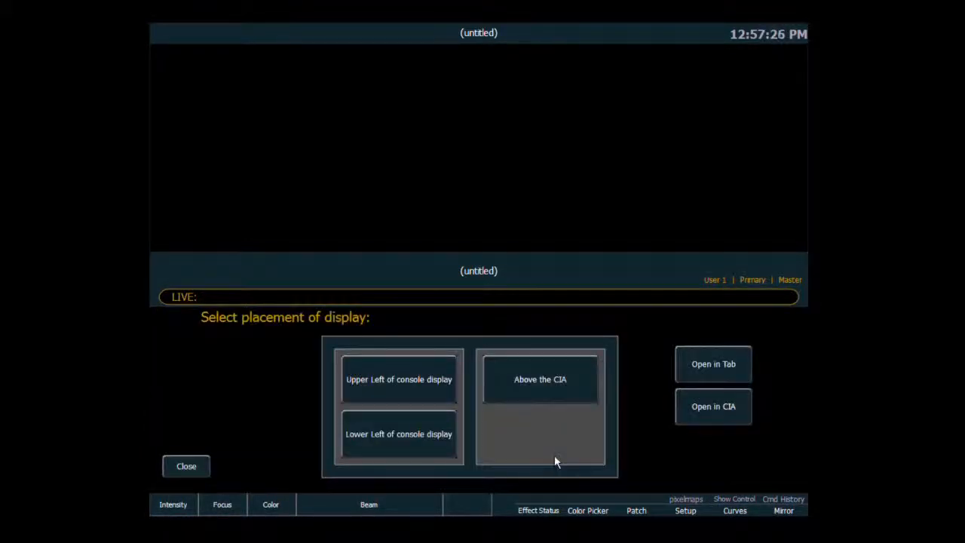
left_click(537, 389)
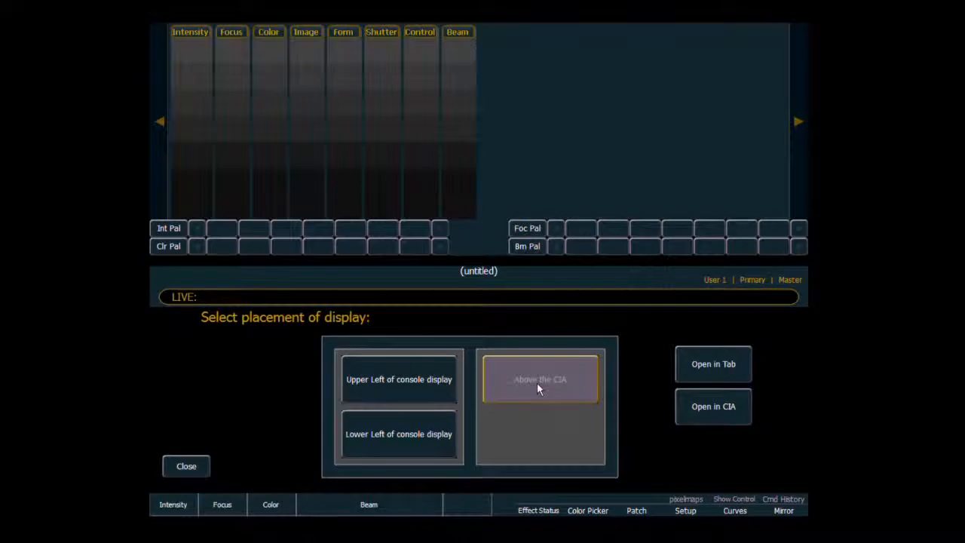
left_click(186, 466)
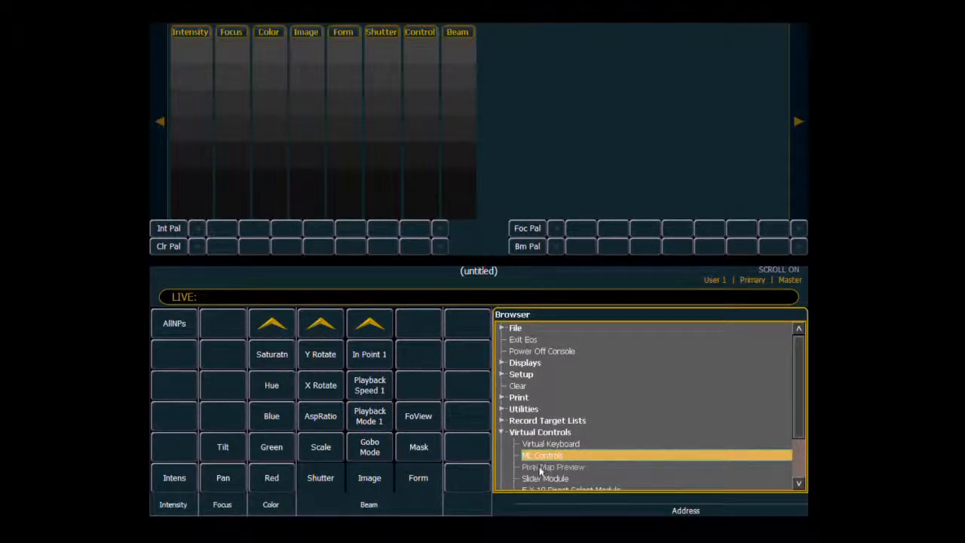
Open the Pixel Map Preview and bring server channel 1 and layer channel 2 to full intensity.
left_click(573, 466)
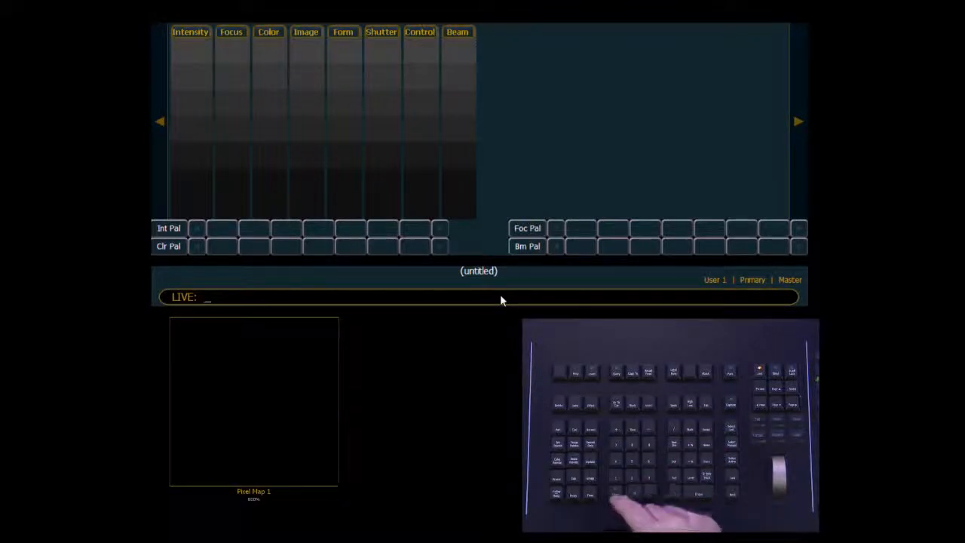
key("1")
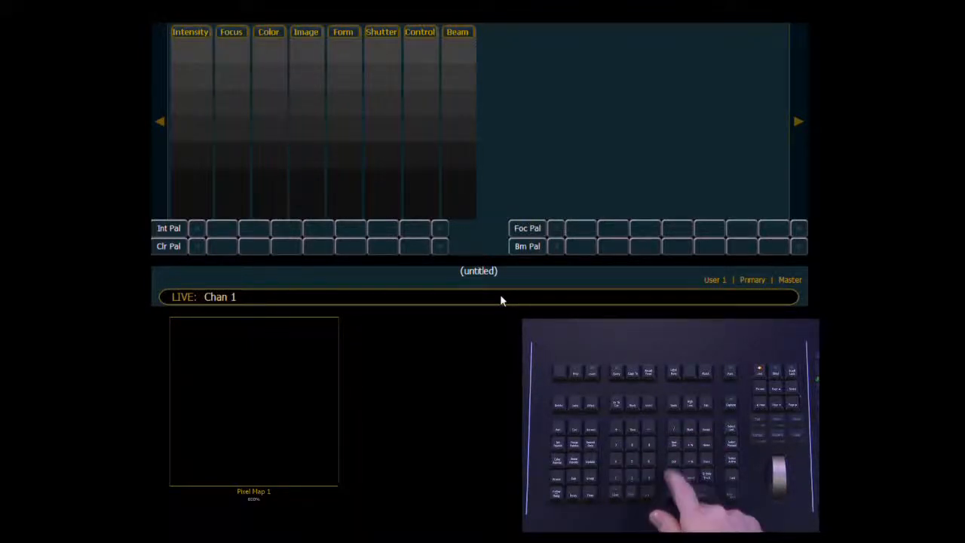
key("a")
key("f")
key("Return")
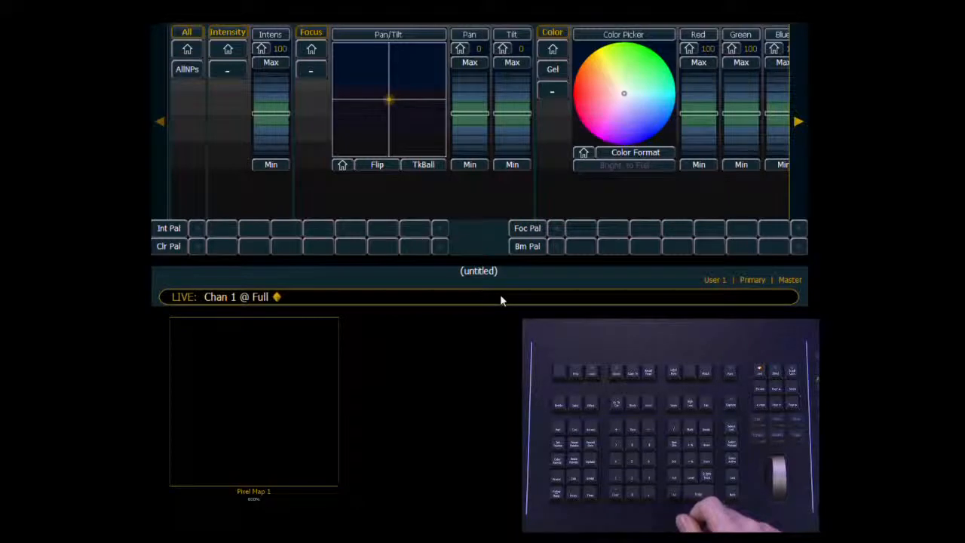
key("2")
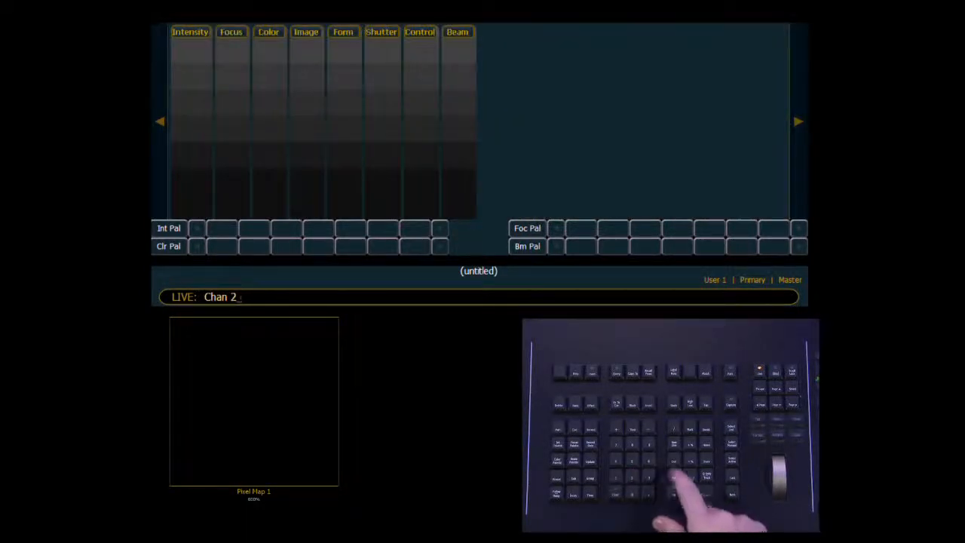
key("a")
key("f")
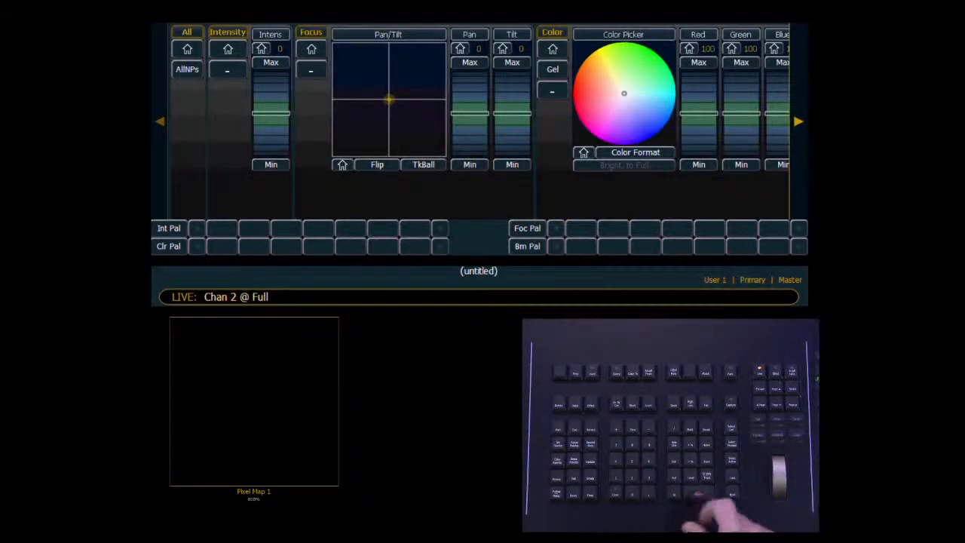
key("Return")
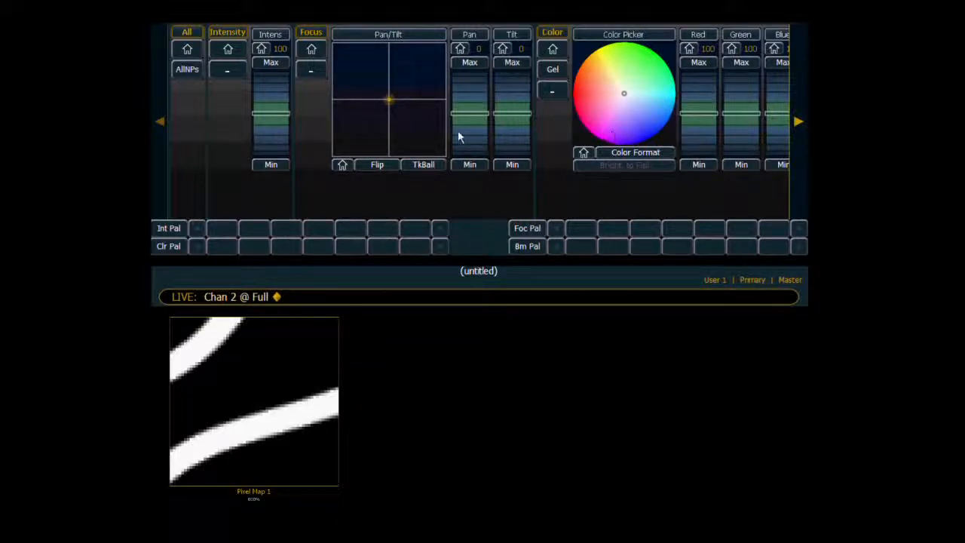
Try media files 1, 2, 3, 4, 8, 9 and 10 on channel 2 and return it to file 0.
left_click(797, 122)
left_click(798, 122)
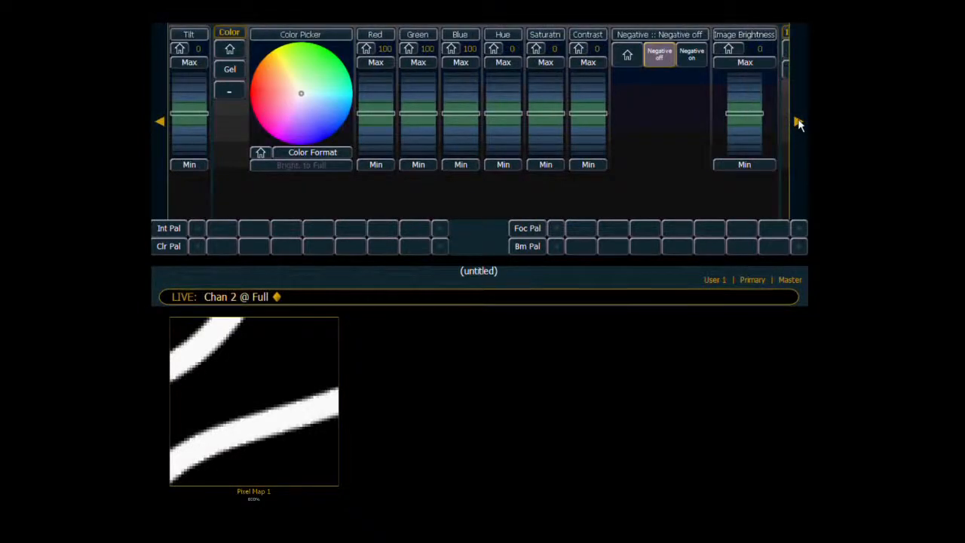
left_click(798, 122)
left_click(797, 123)
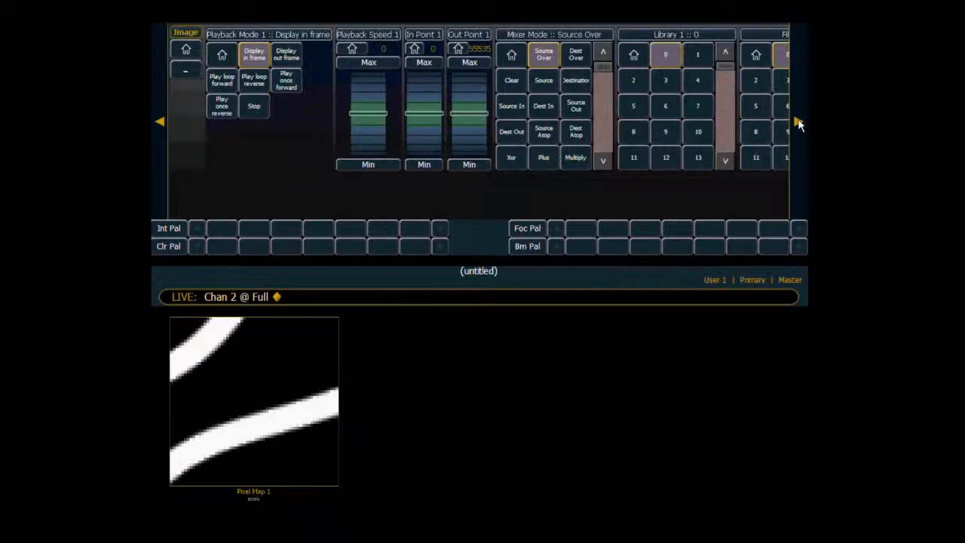
left_click(798, 122)
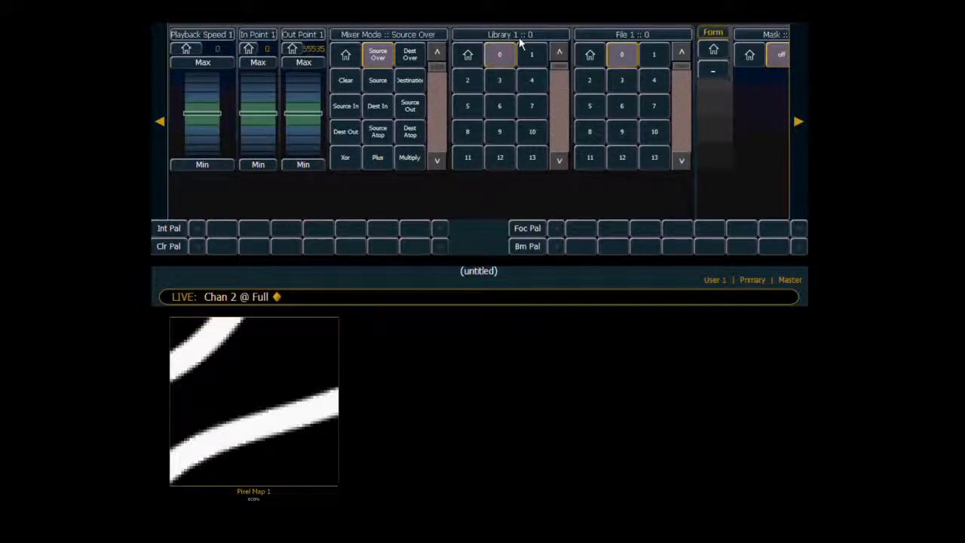
mouse_move(551, 65)
left_mouse_down()
mouse_move(551, 151)
mouse_move(550, 63)
left_mouse_up()
left_click(650, 55)
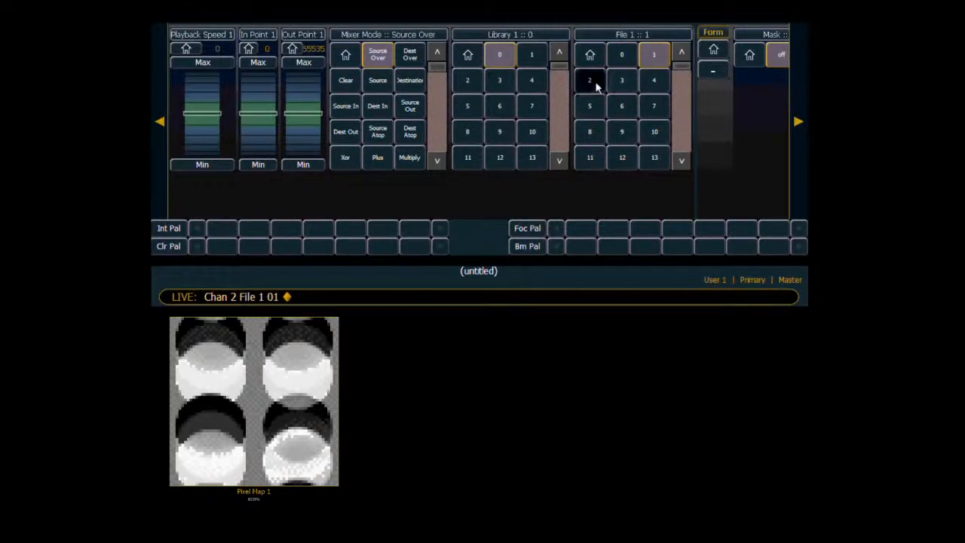
left_click(594, 80)
left_click(622, 89)
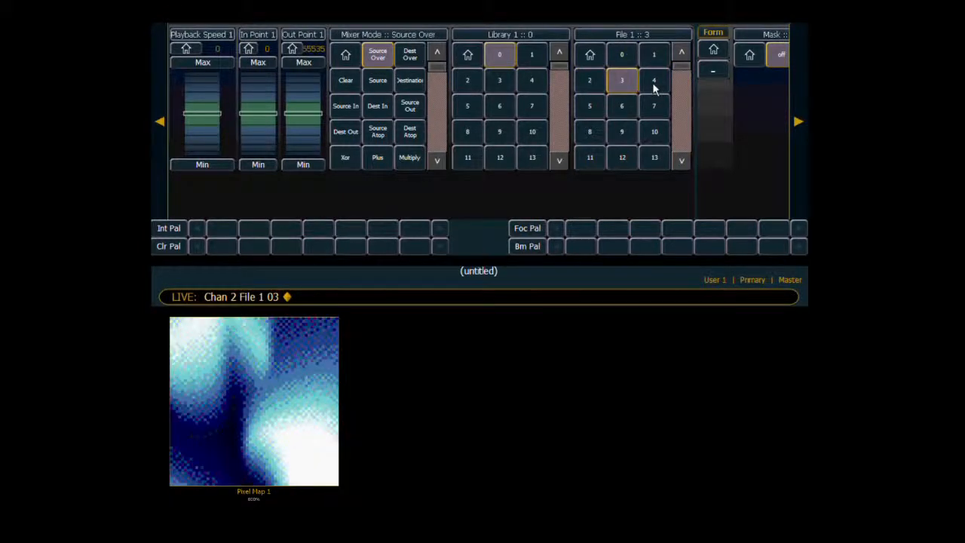
left_click(652, 88)
left_click(591, 134)
left_click(630, 134)
left_click(653, 134)
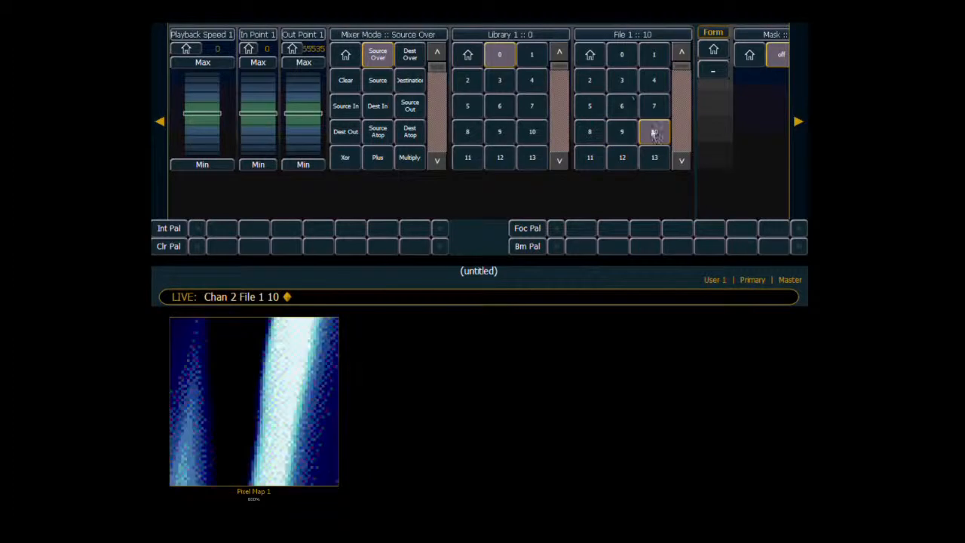
left_click(621, 58)
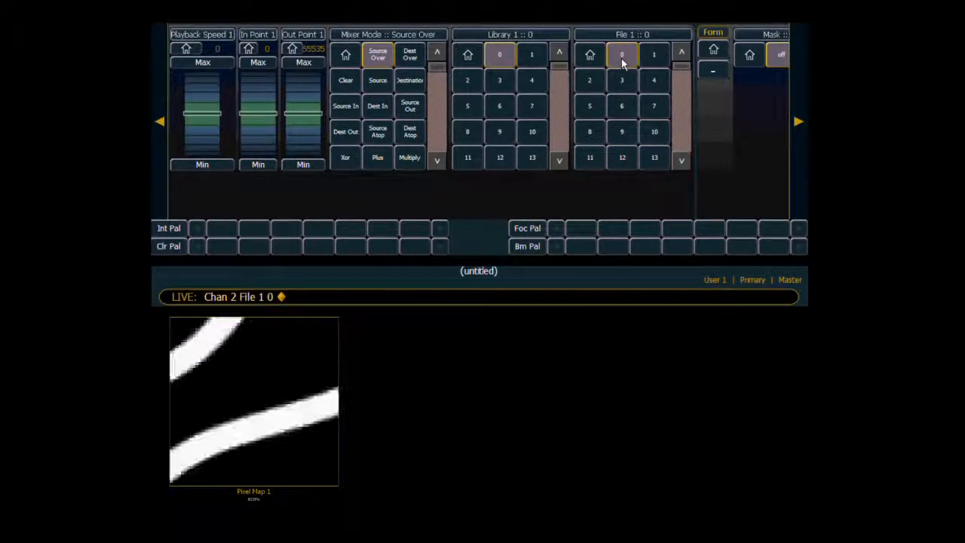
Reduce channel 2's image scale to 30 and its aspect ratio to 85.
left_click(797, 123)
left_click(796, 123)
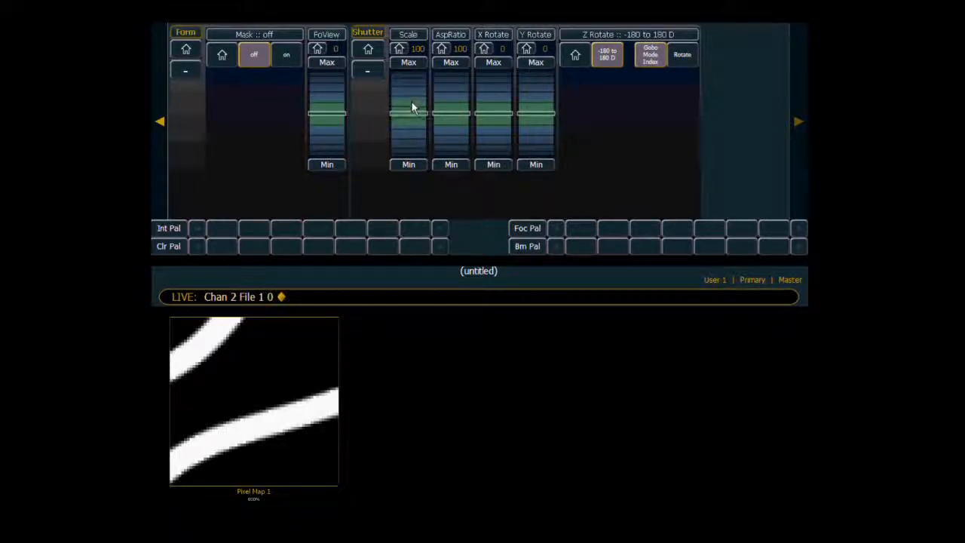
mouse_move(410, 97)
left_mouse_down()
mouse_move(411, 79)
mouse_move(410, 149)
mouse_move(410, 96)
left_mouse_up()
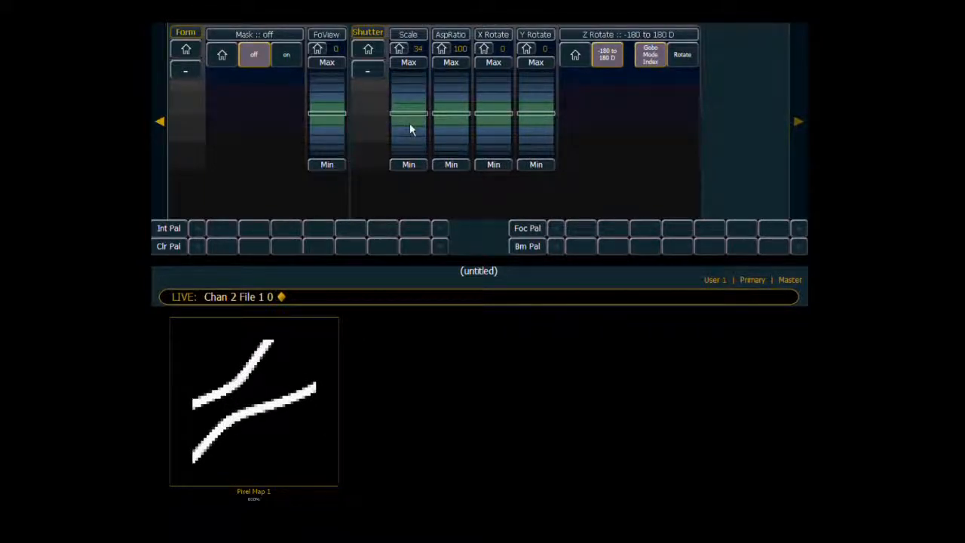
left_click_drag(409, 124, 409, 134)
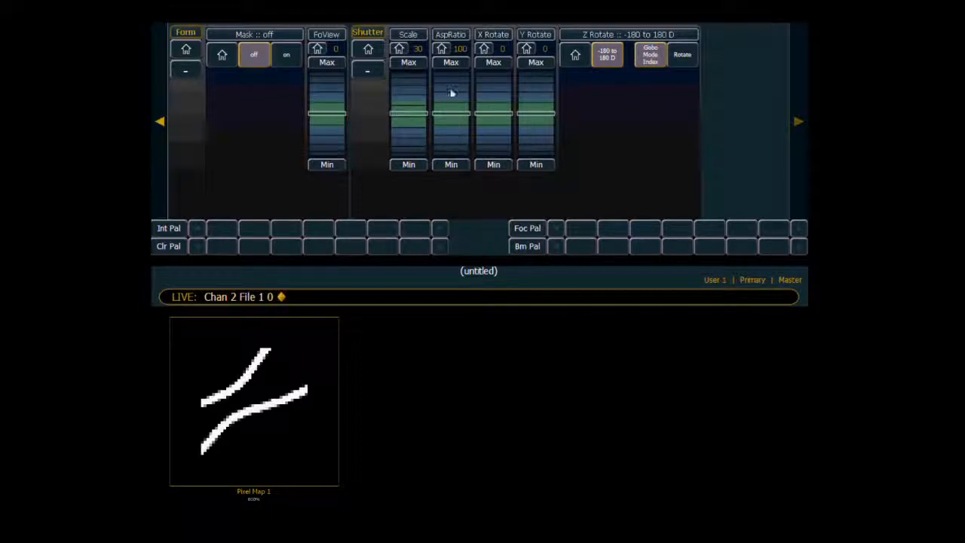
left_click_drag(450, 91, 452, 146)
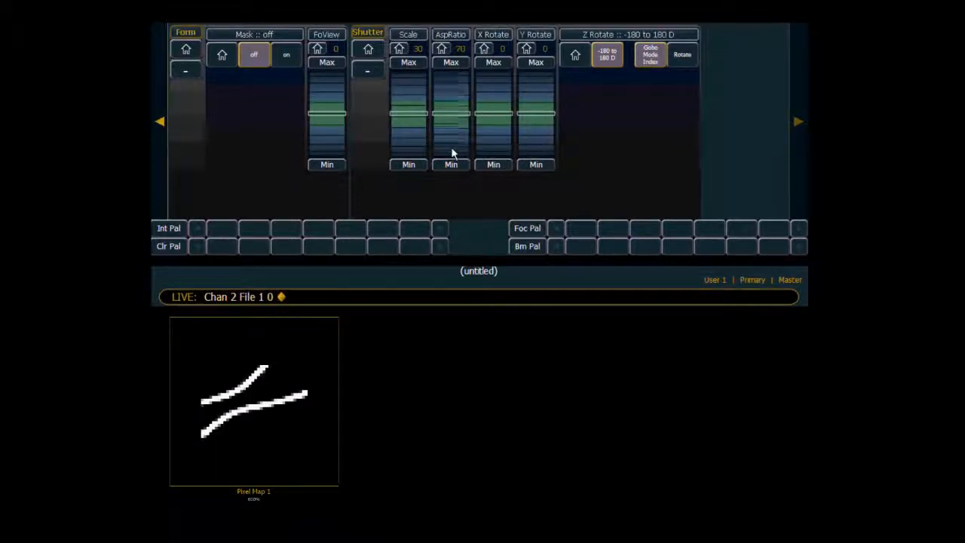
scroll(453, 103, "up", 6)
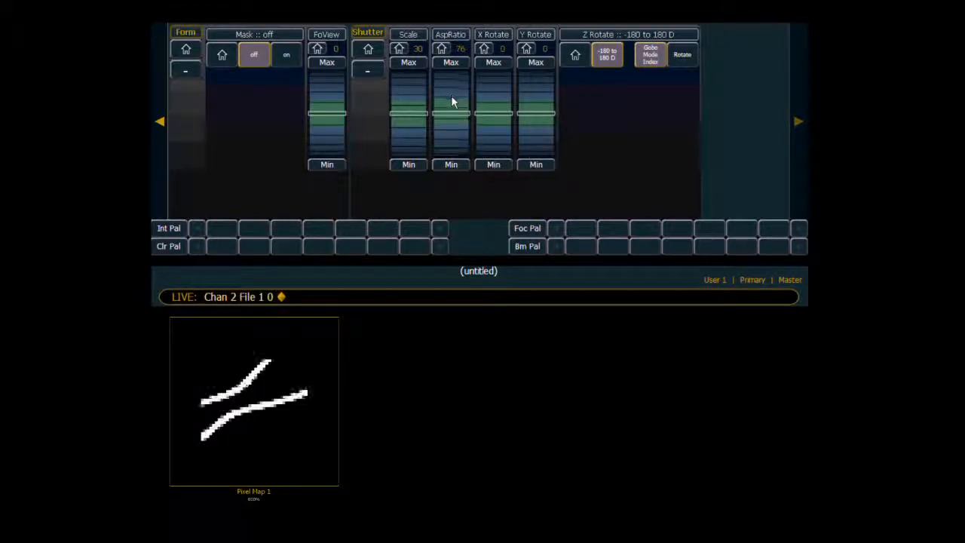
scroll(451, 95, "up", 9)
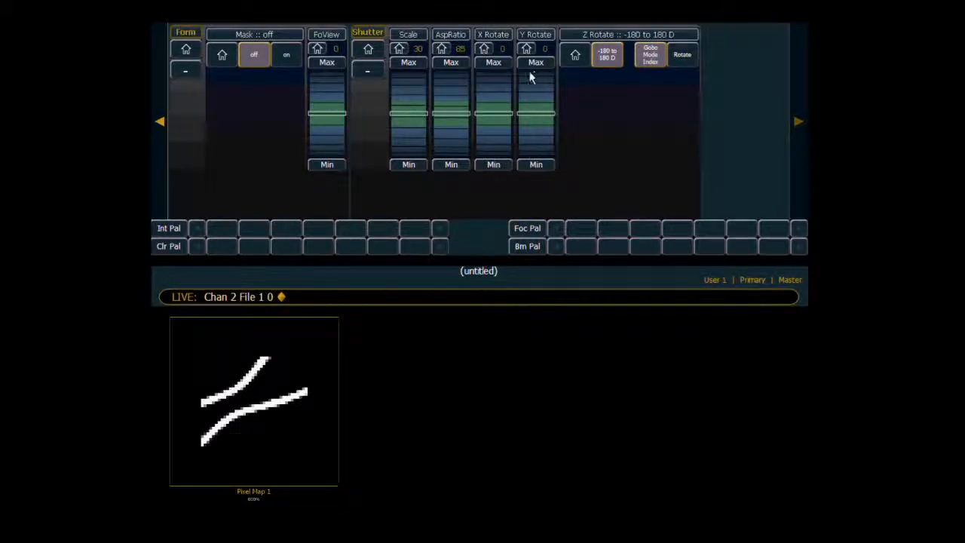
Set channel 2's X rotation to 24 and its Y rotation to 19.
scroll(494, 90, "up", 10)
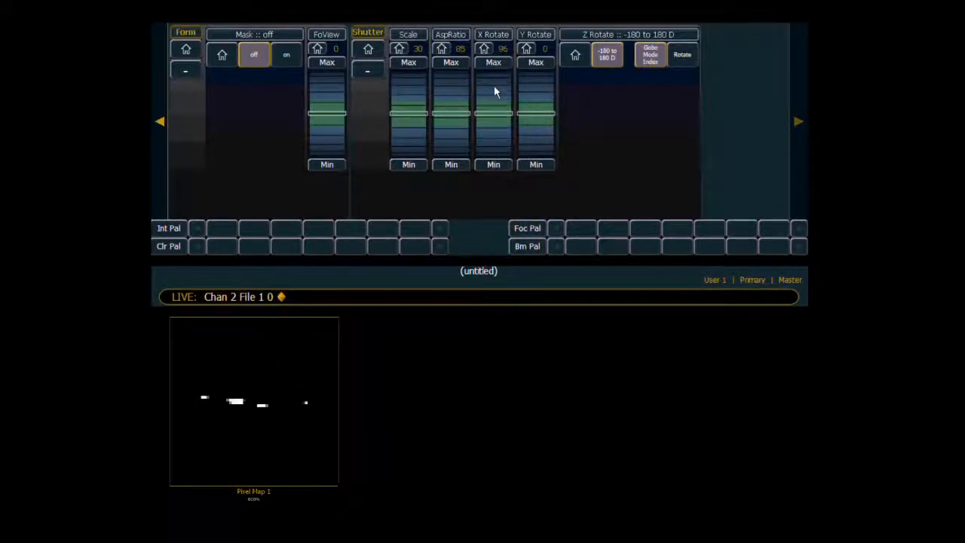
scroll(491, 133, "down", 10)
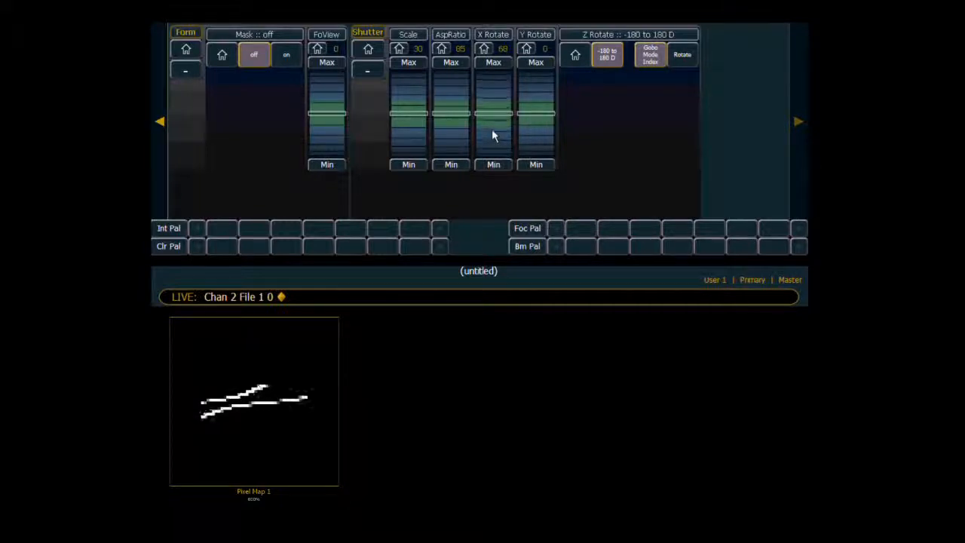
scroll(492, 132, "down", 12)
scroll(537, 132, "down", 3)
scroll(537, 129, "up", 5)
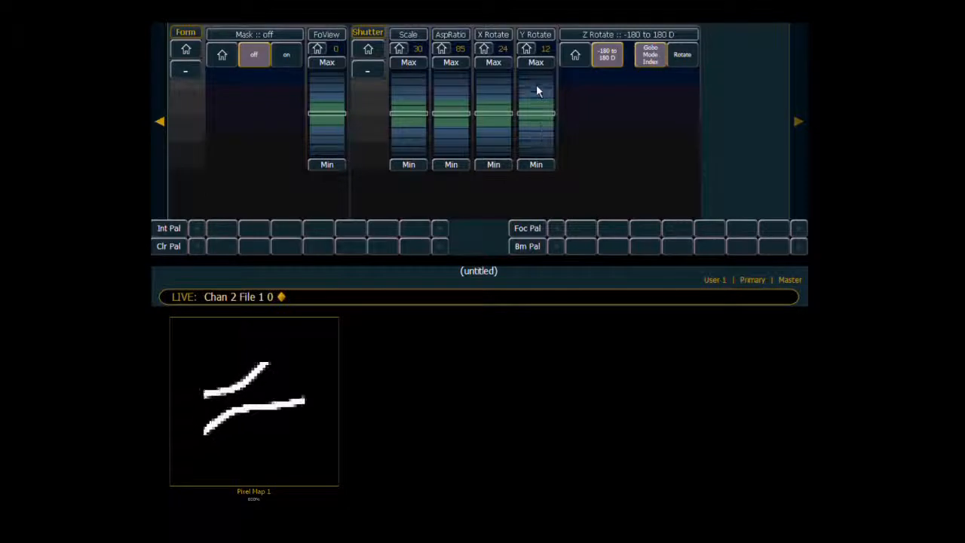
scroll(536, 131, "up", 2)
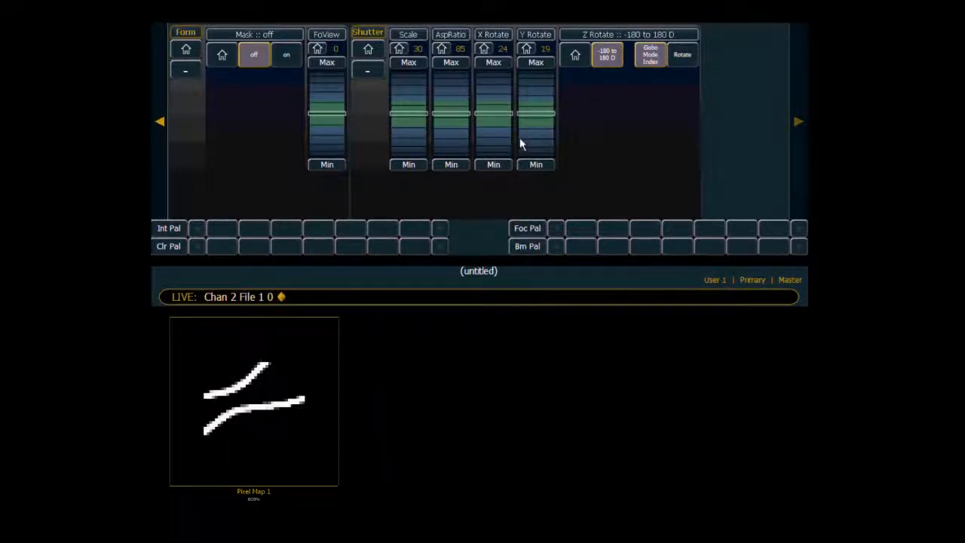
Switch channel 2's Z Rotate from index to Rotate mode and set its rotation to -5.
left_click(627, 35)
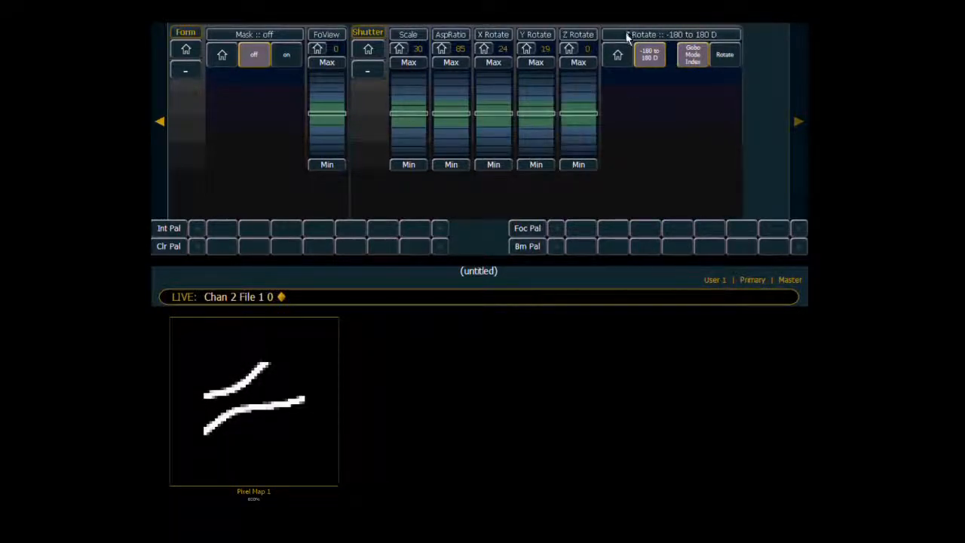
left_click(726, 56)
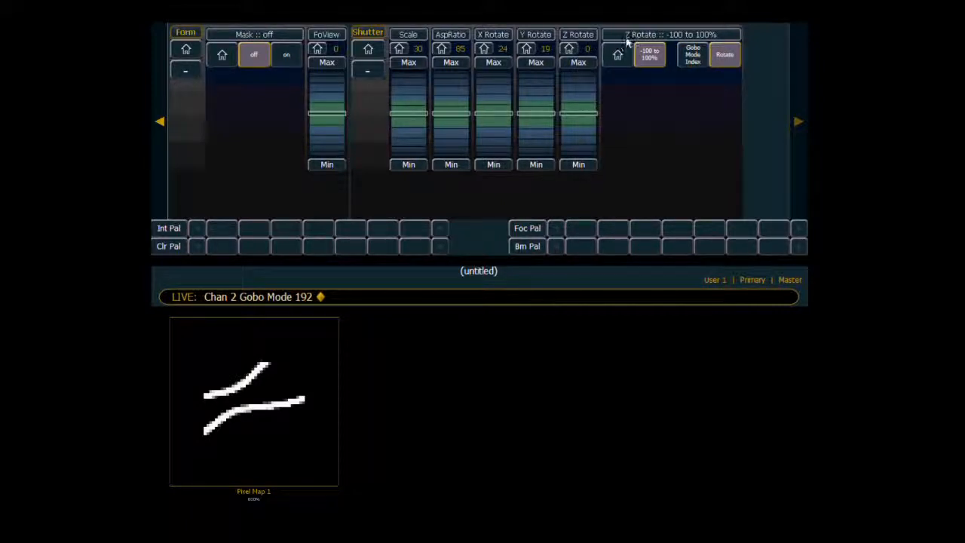
left_click(582, 90)
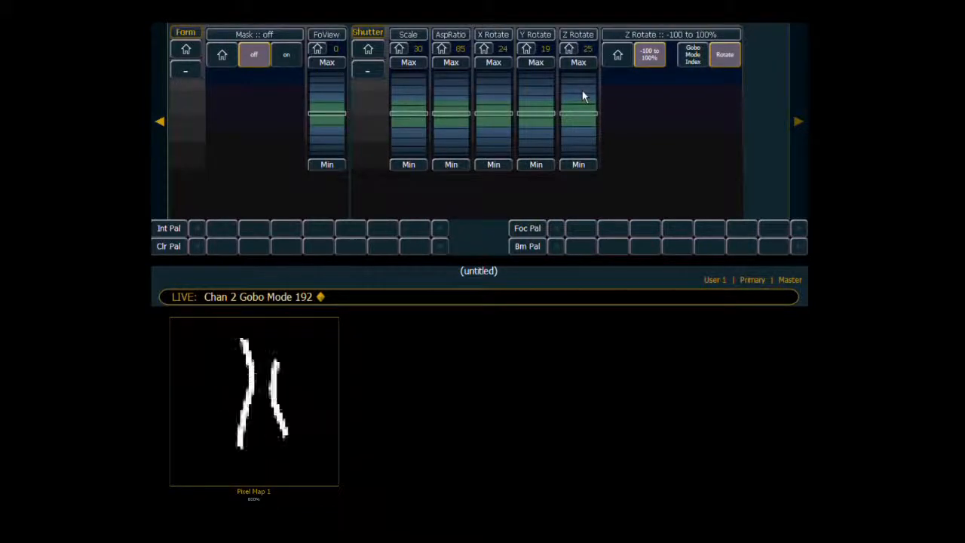
left_click(578, 141)
left_click(578, 145)
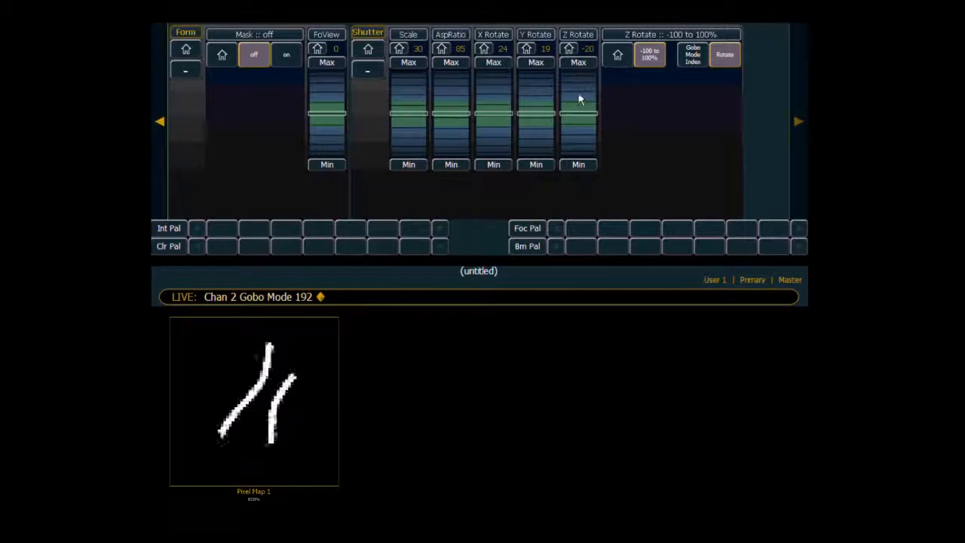
left_click(578, 92)
left_click(578, 92)
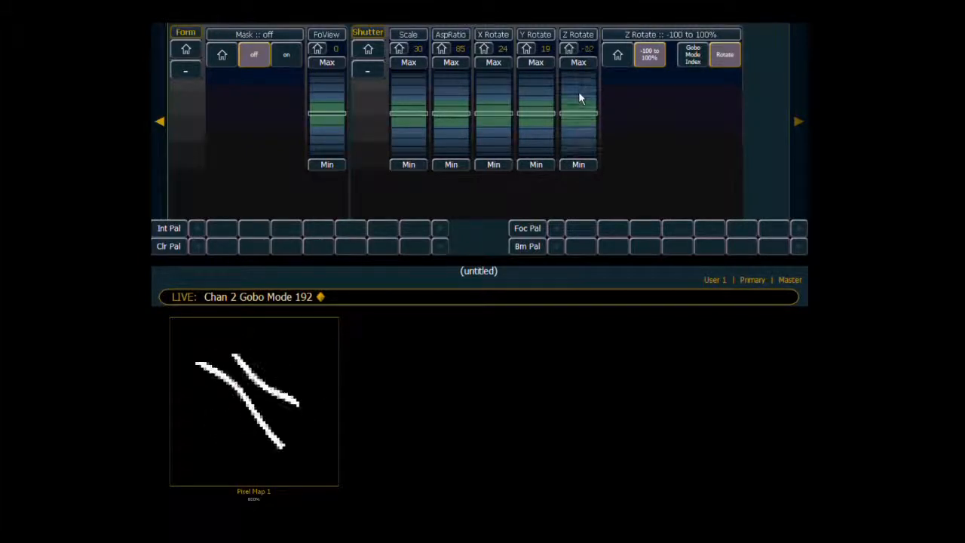
left_click(578, 132)
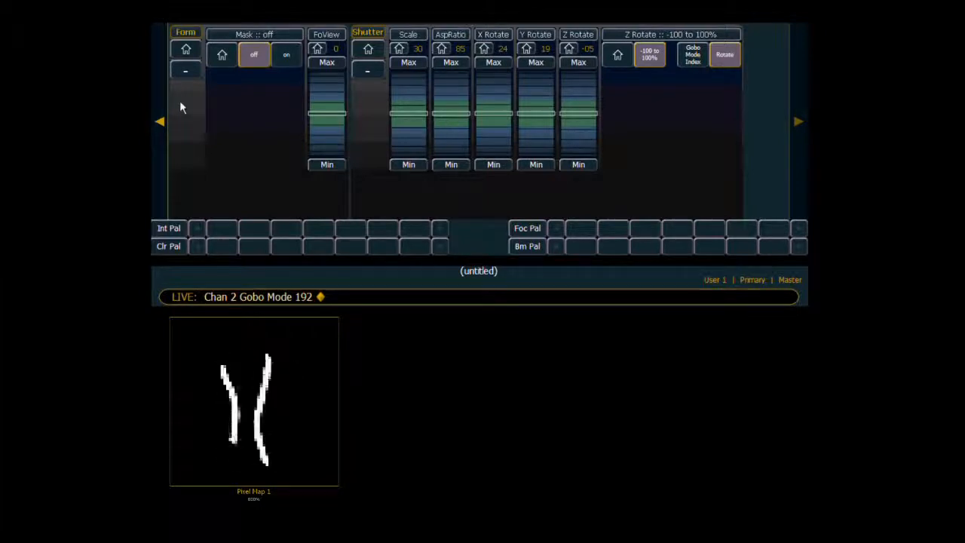
Position channel 2's image at pan -14 and tilt -26, and color it blue with hue 236 and saturation 76.
left_click(162, 122)
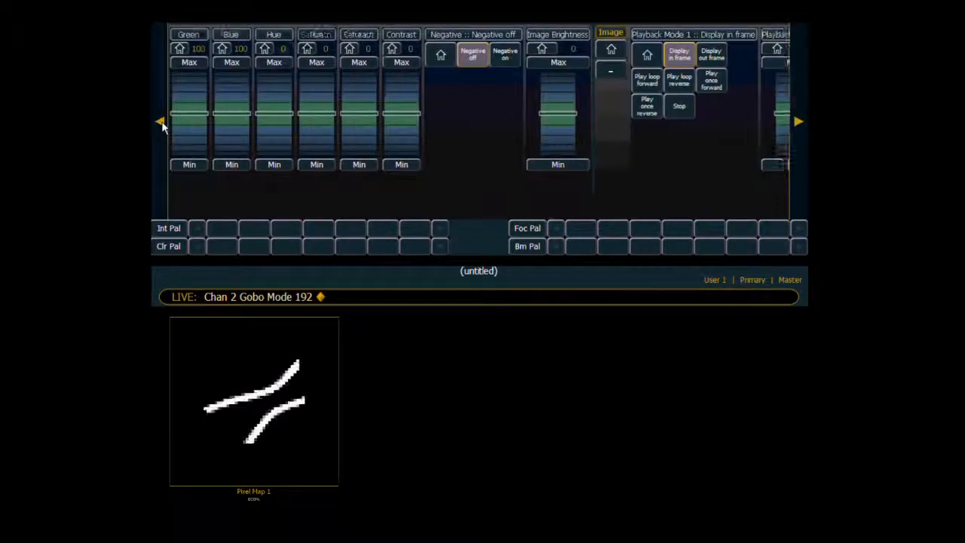
left_click(162, 122)
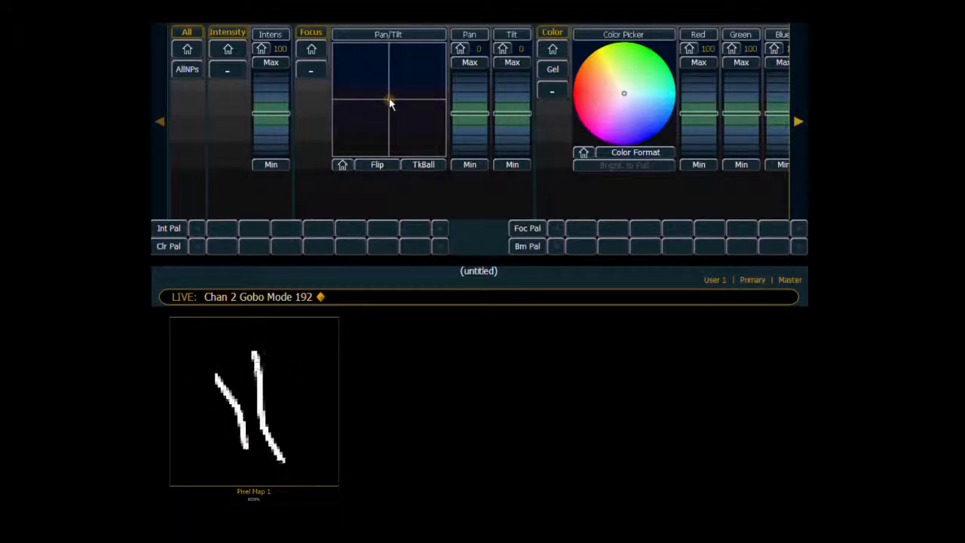
left_click_drag(389, 106, 395, 110)
left_click_drag(398, 115, 376, 125)
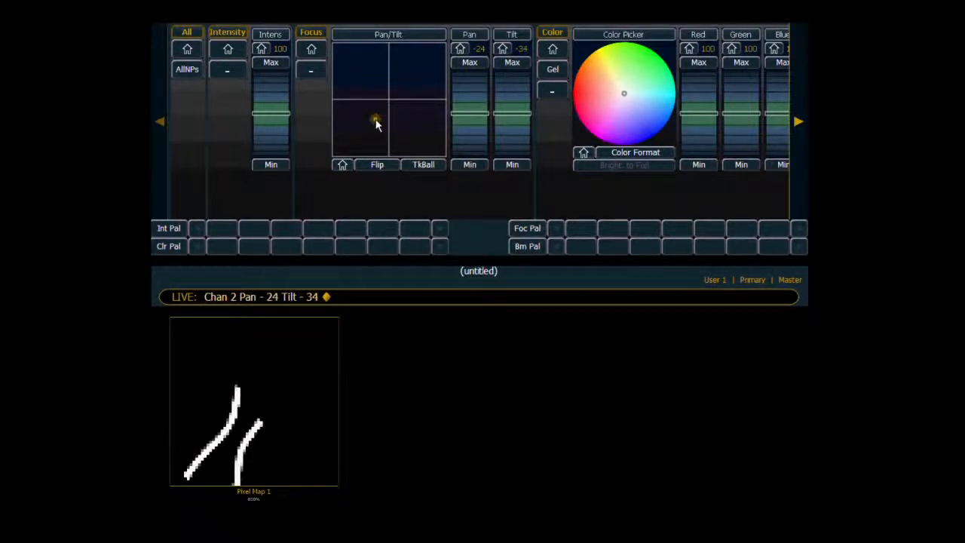
left_click_drag(471, 135, 472, 106)
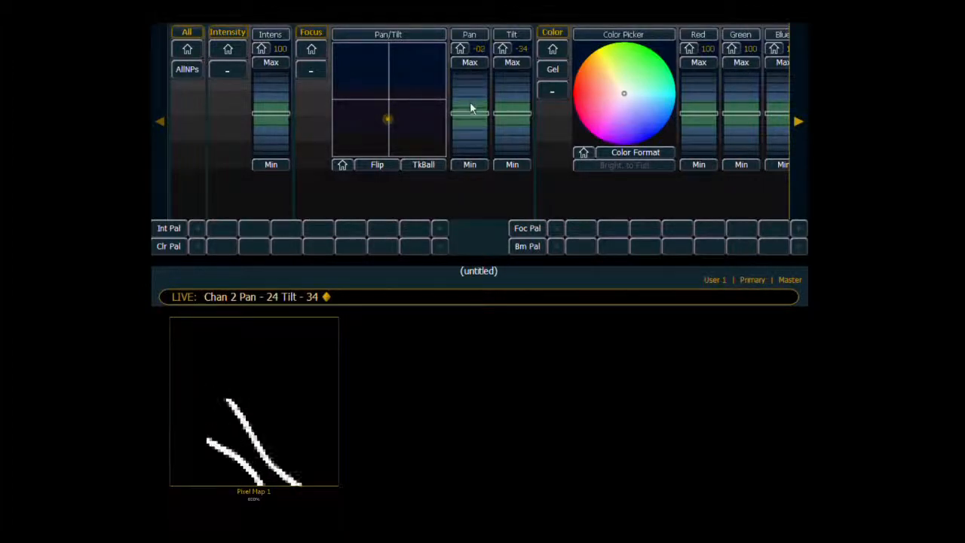
left_click_drag(389, 123, 382, 119)
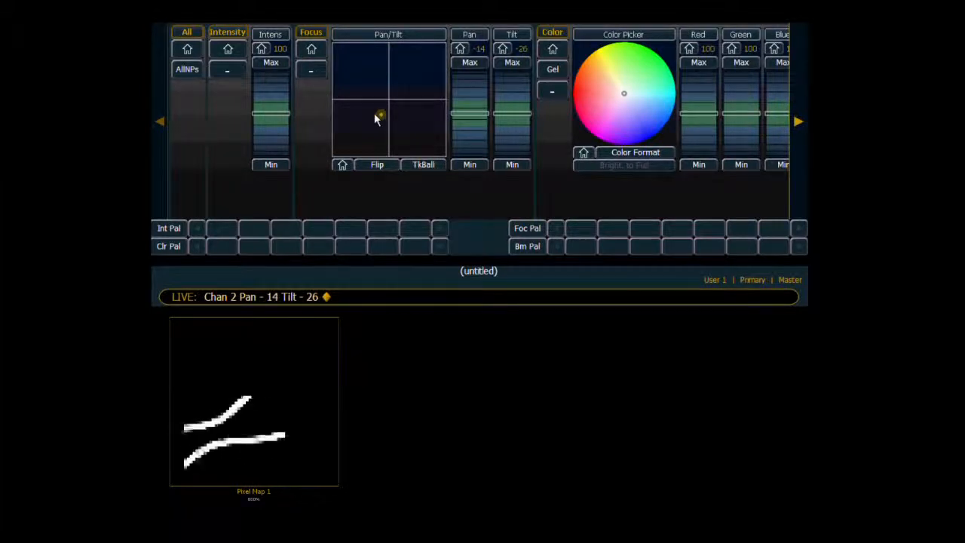
left_click(646, 125)
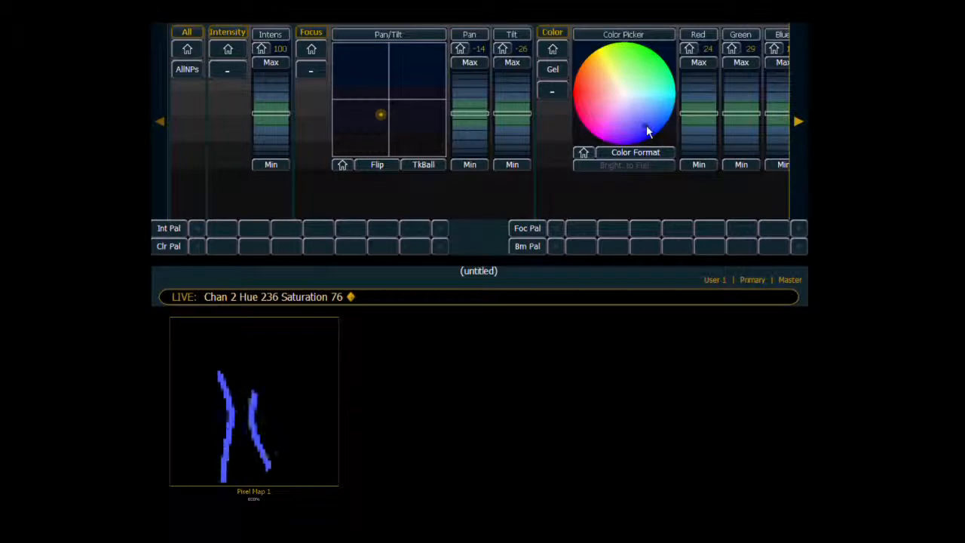
Try loop forward and loop reverse playback on channel 2, and leave it on Play loop forward.
left_click(797, 123)
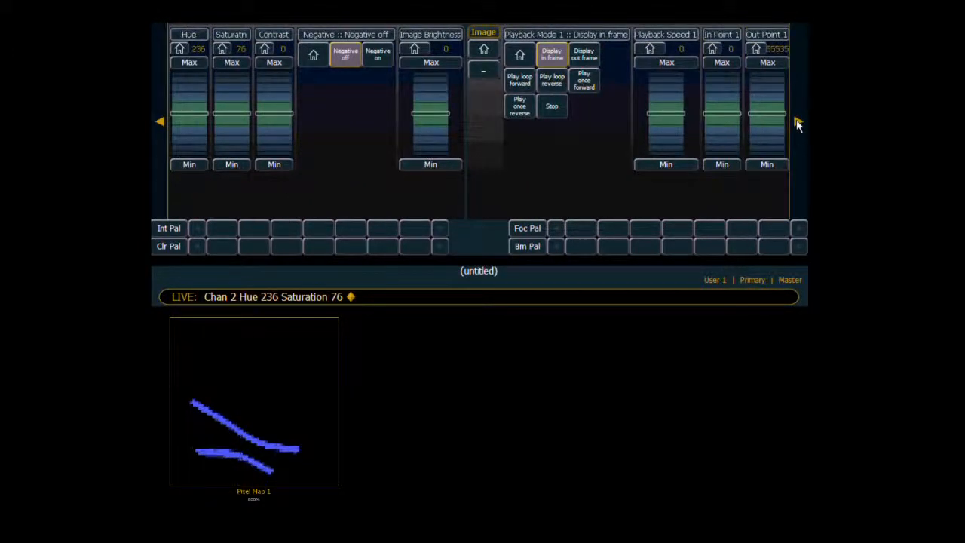
left_click(797, 124)
left_click(797, 124)
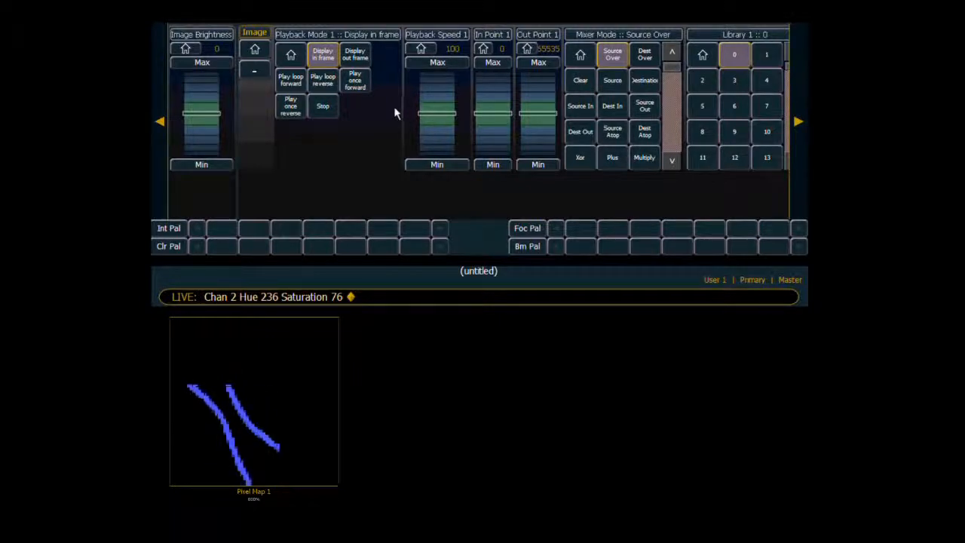
left_click(294, 81)
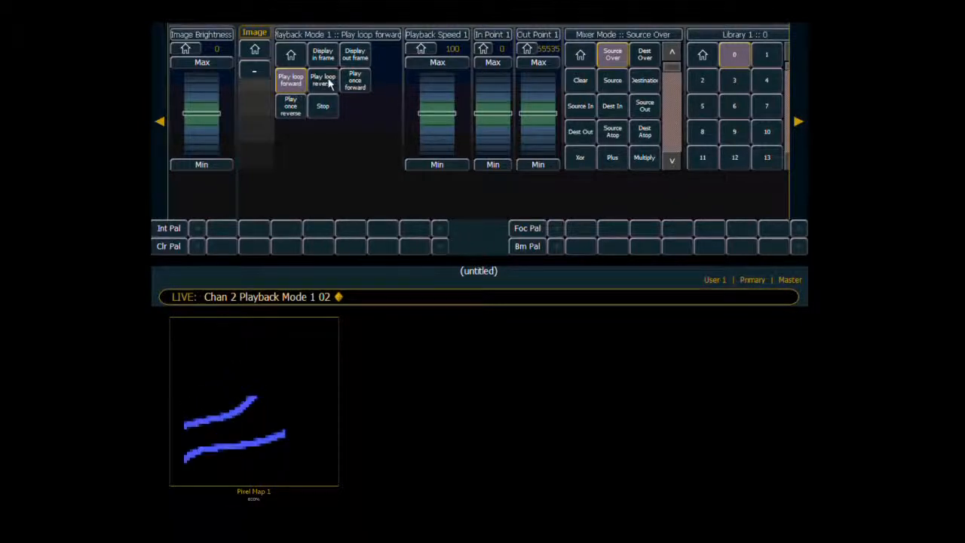
left_click(324, 83)
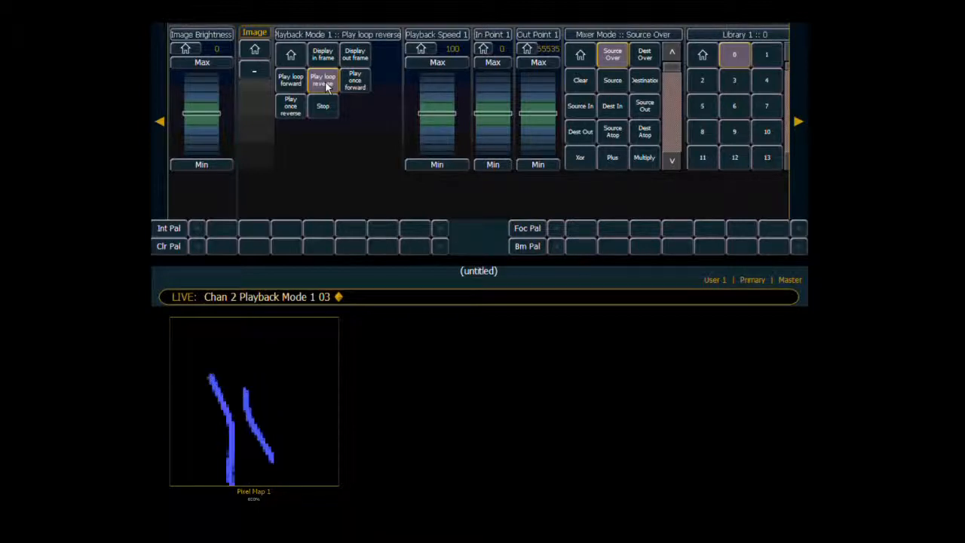
left_click(291, 84)
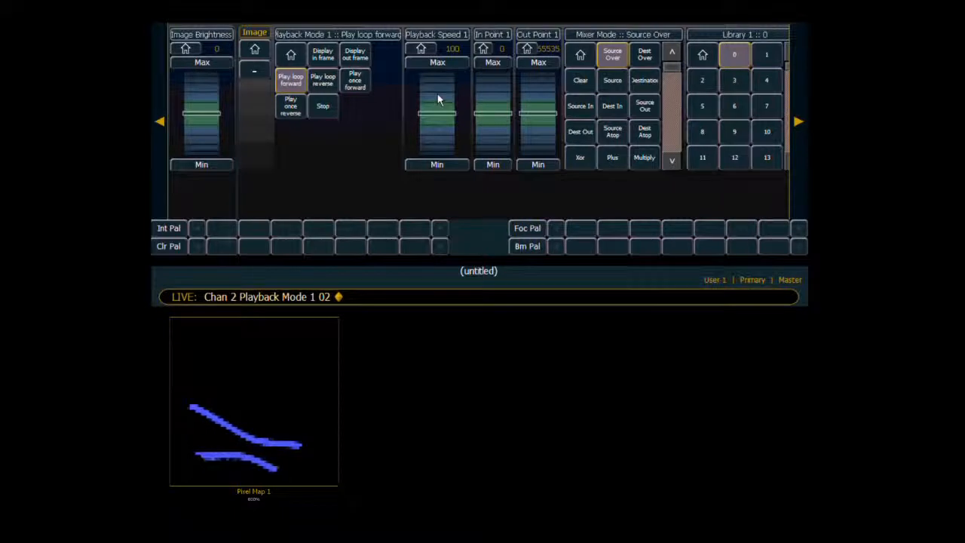
Try faster playback on channel 2, then set its playback speed to 47.
scroll(437, 99, "up", 5)
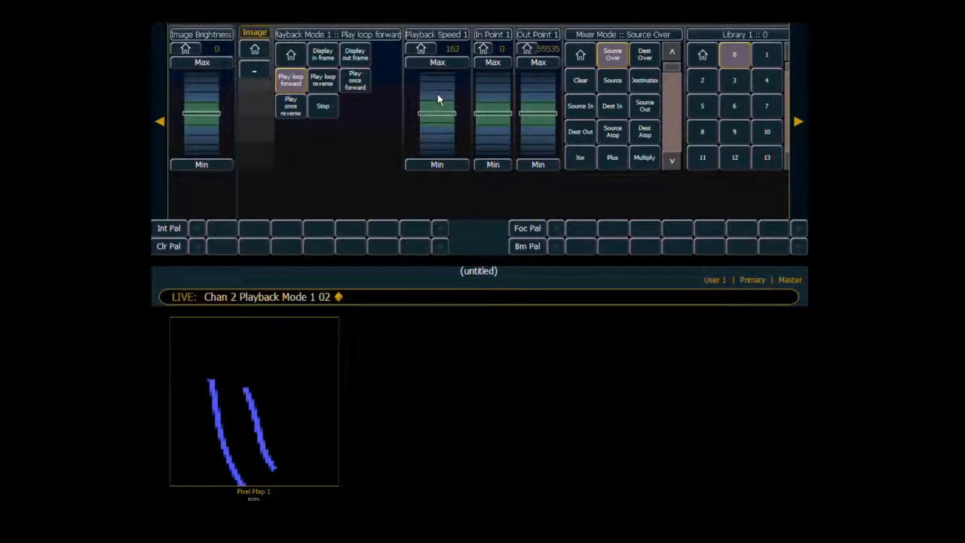
scroll(438, 148, "up", 1)
scroll(437, 147, "down", 10)
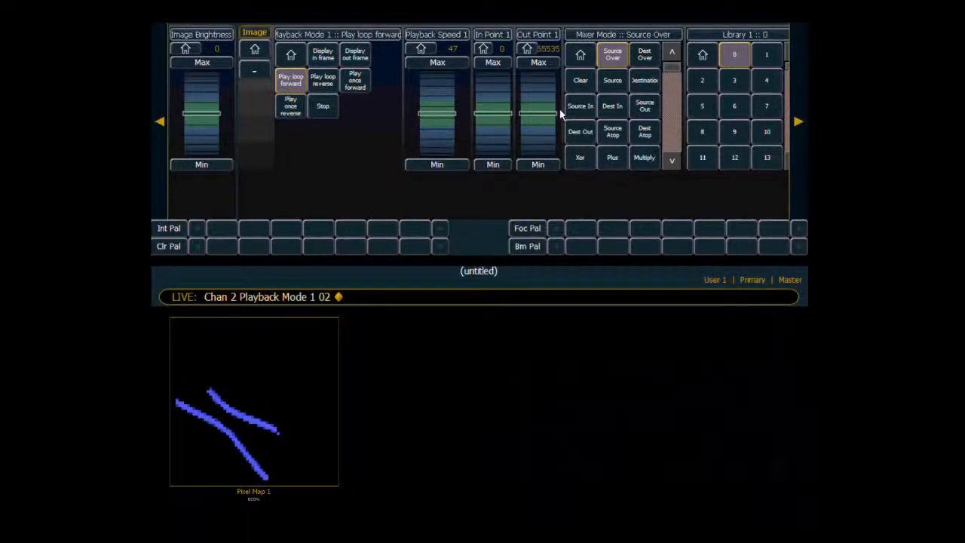
Record the current look as cue 1.
type("rd")
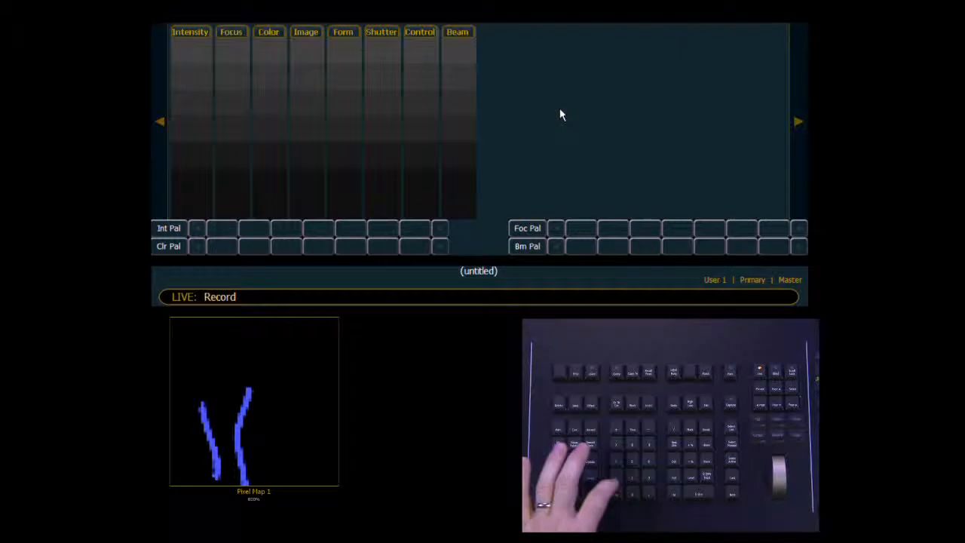
type("q1")
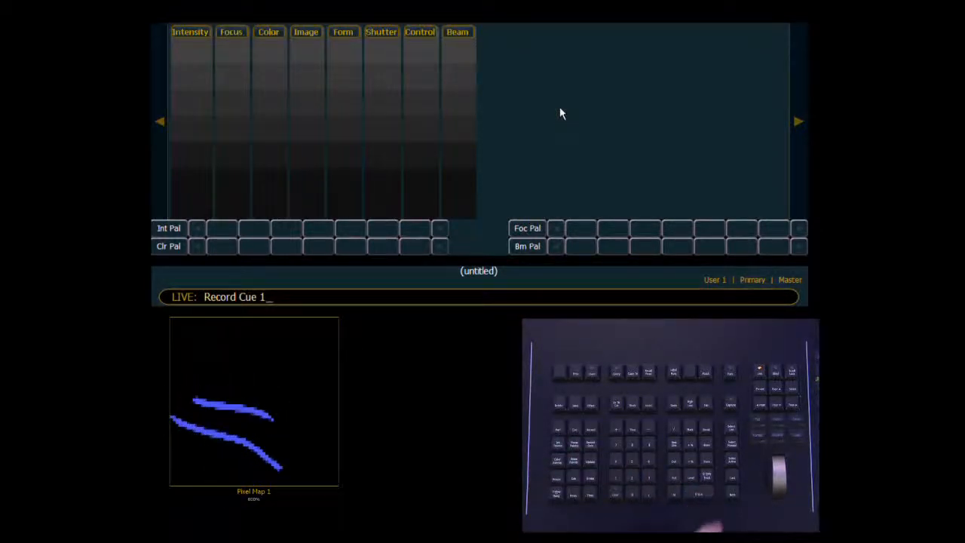
key("Return")
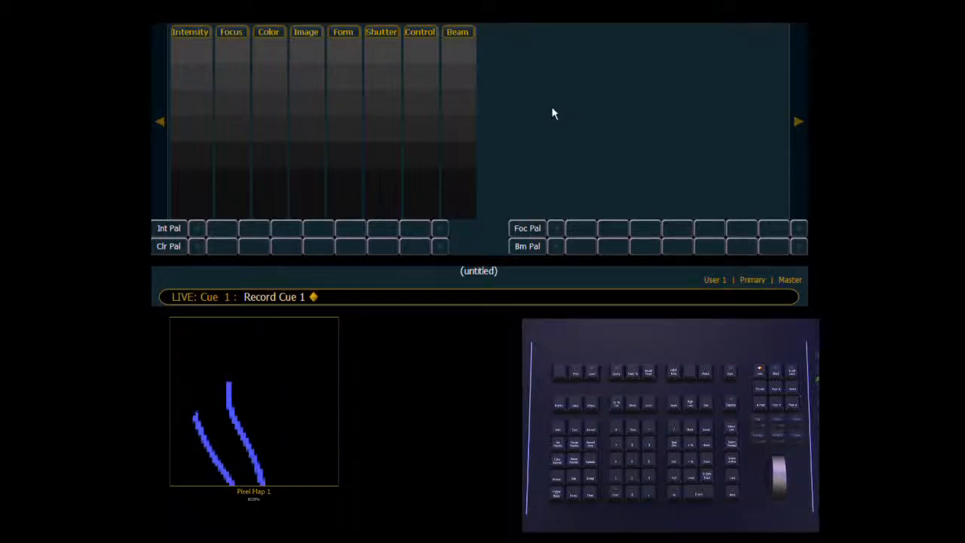
Set channel 2's intensity to 0 and bring channel 3 to full.
type("2 ")
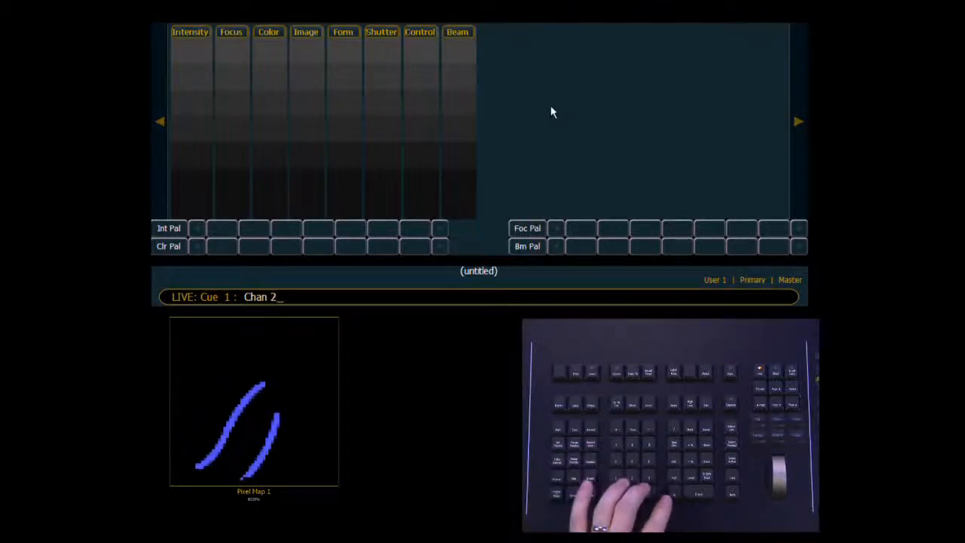
type("@ 0")
key("Return")
type("3")
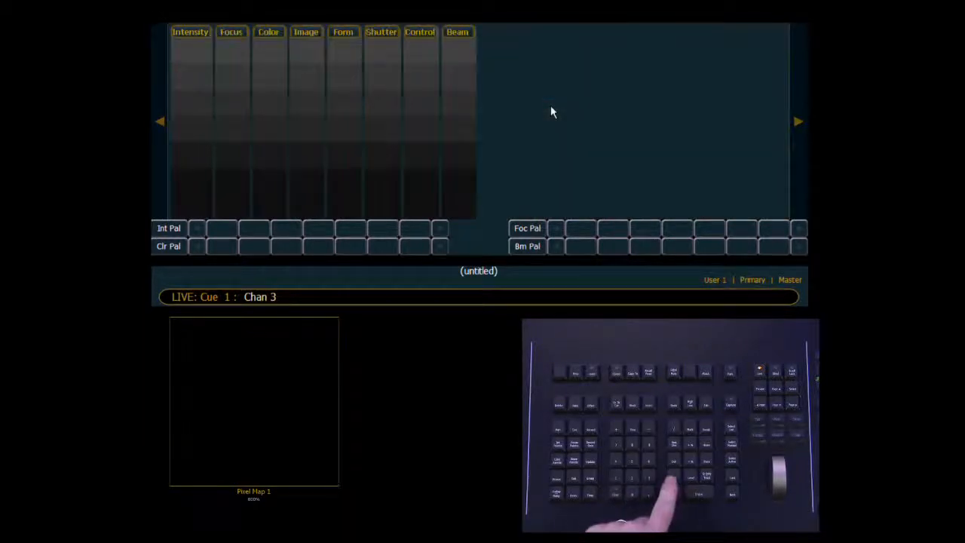
type("f")
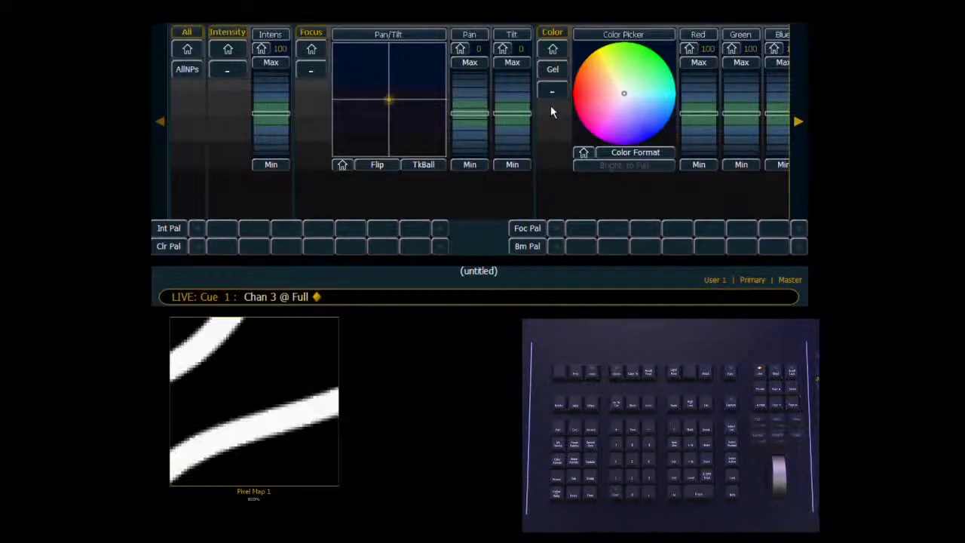
Try media files 4 and 6 on channel 3 and choose file 7.
left_click(795, 123)
left_click(796, 122)
left_click(797, 123)
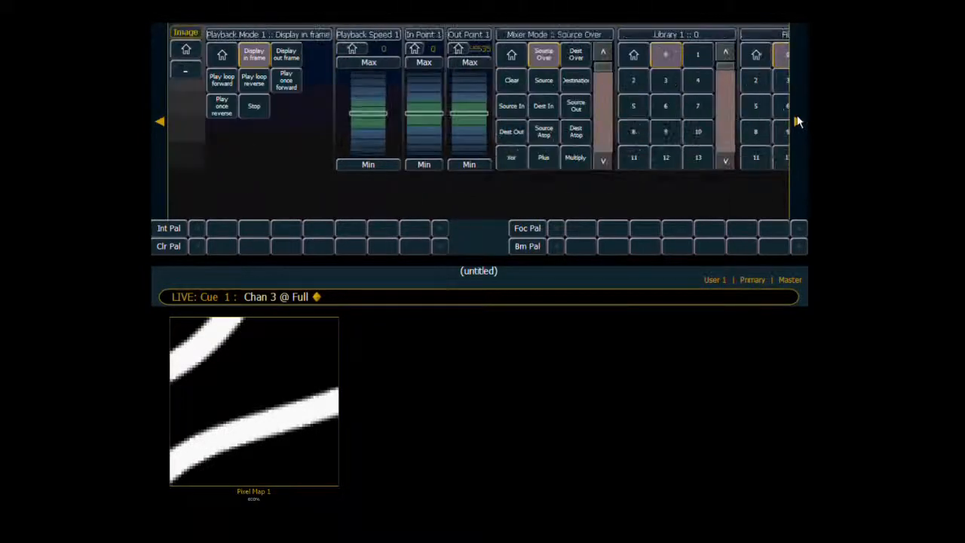
left_click(797, 122)
left_click(796, 122)
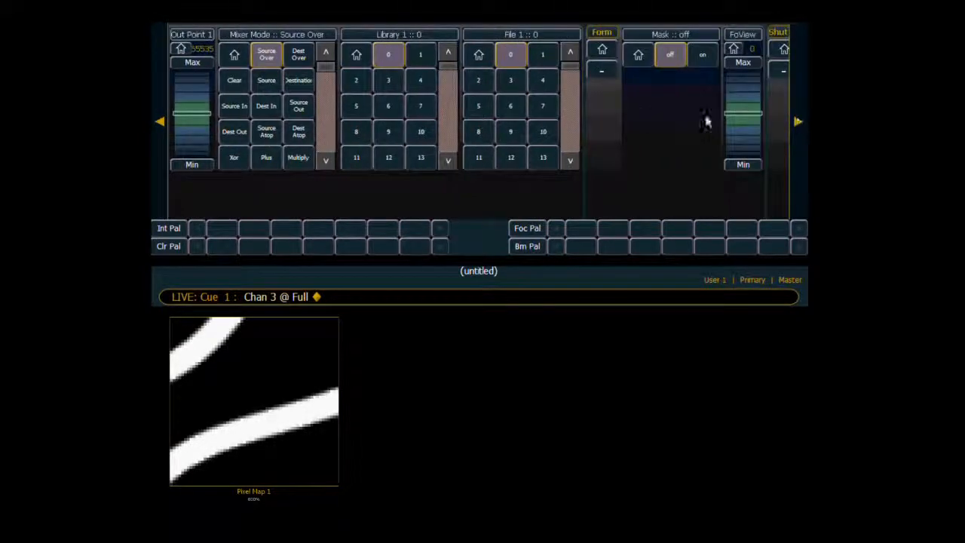
left_click(542, 81)
left_click(512, 106)
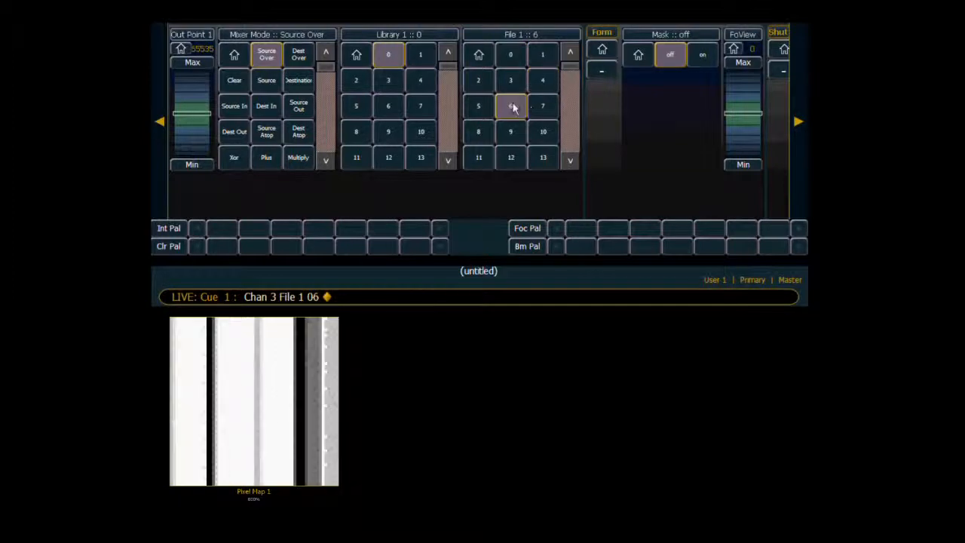
left_click(539, 107)
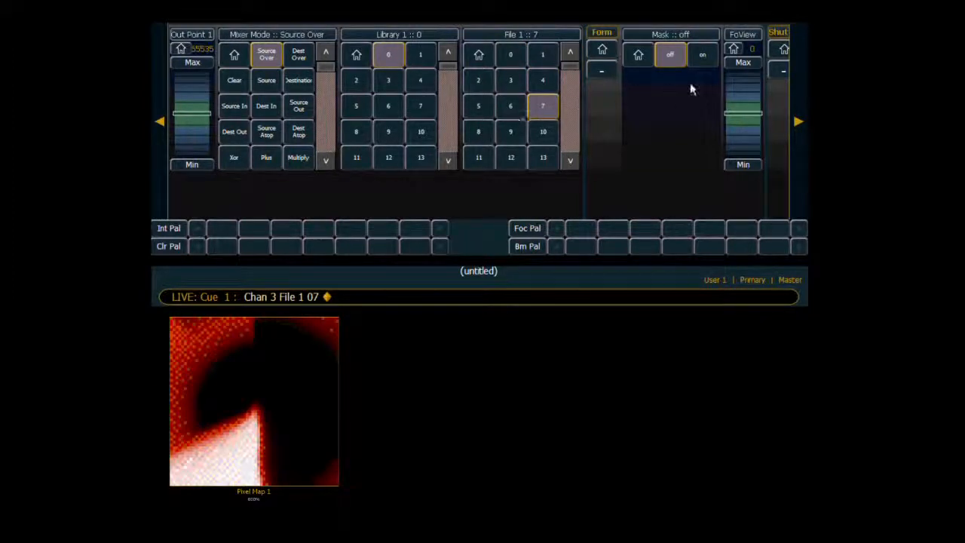
Reduce channel 3's image scale to 25 and set its Y rotation to -30.
left_click(798, 122)
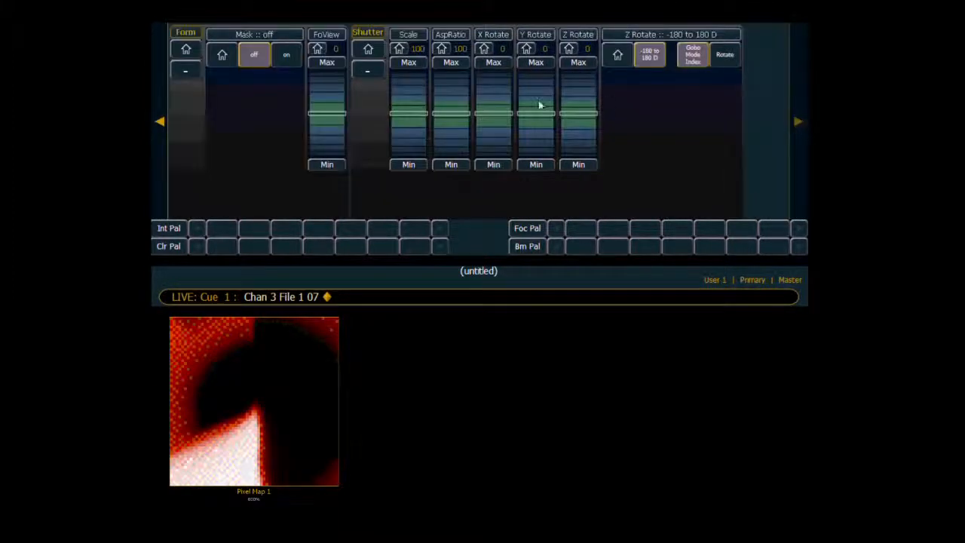
scroll(408, 136, "down", 15)
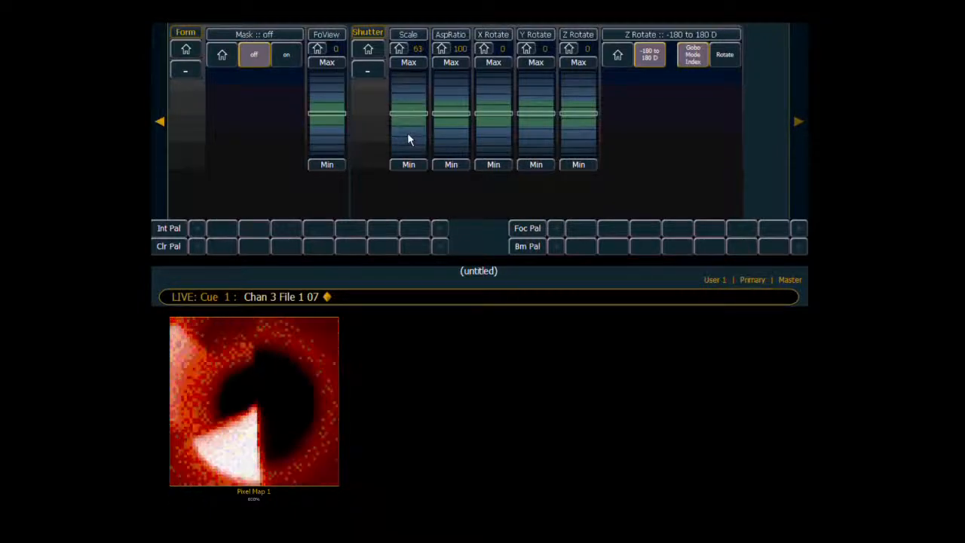
scroll(407, 132, "down", 3)
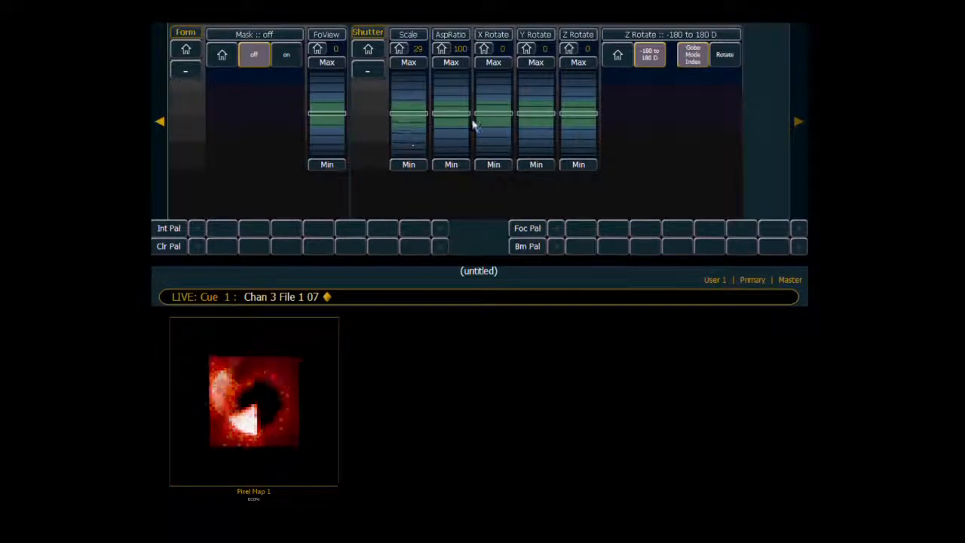
scroll(545, 136, "down", 5)
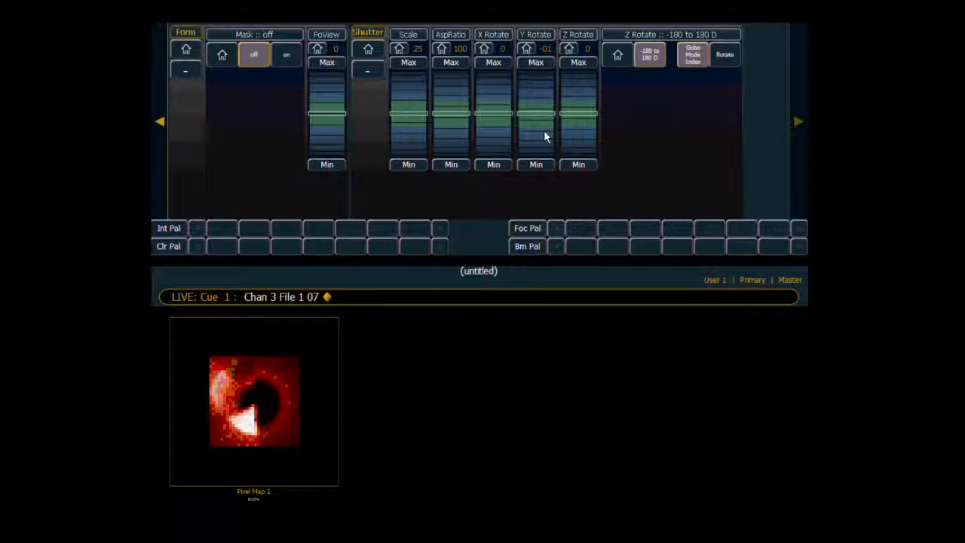
scroll(544, 130, "down", 3)
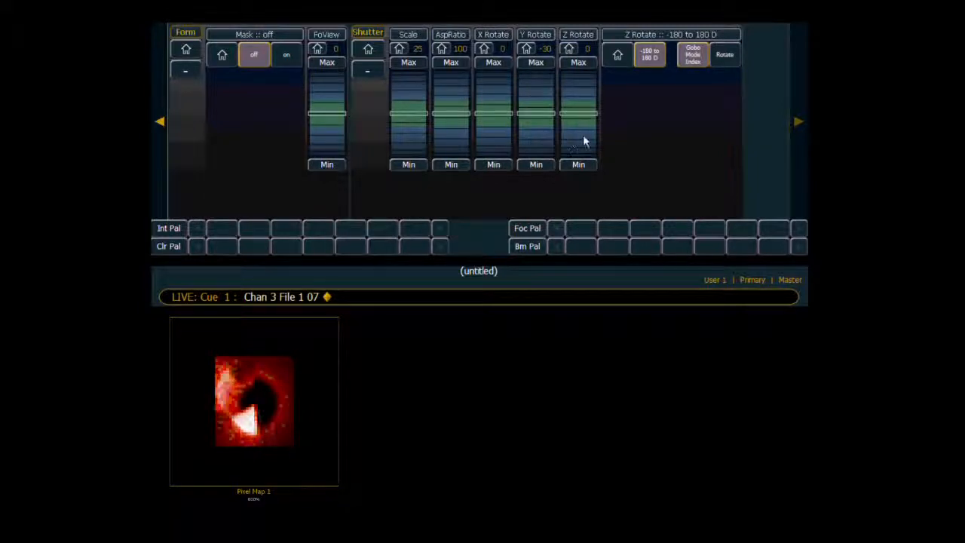
Switch channel 3's Z Rotate from index to Rotate mode and set its rotation to -8.
scroll(583, 134, "down", 8)
left_click(725, 56)
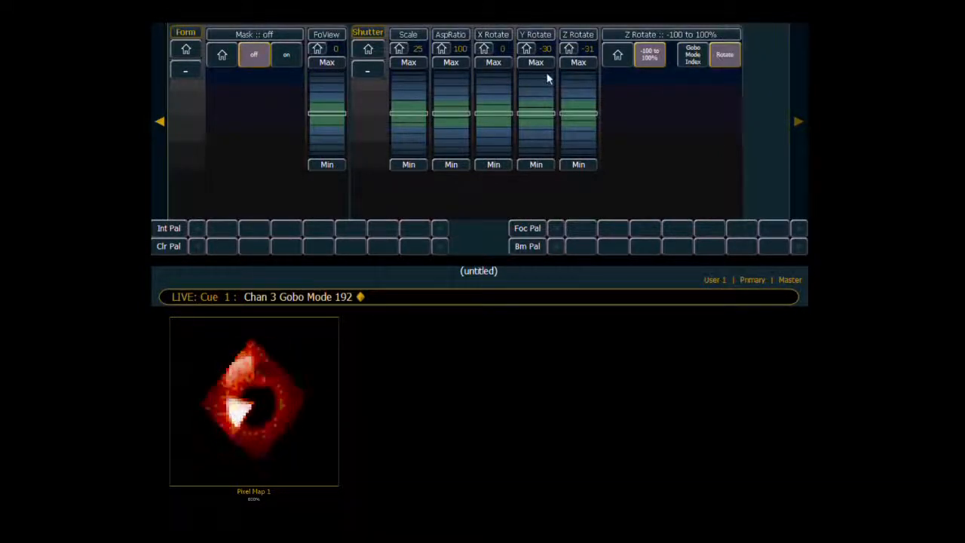
scroll(580, 108, "down", 2)
scroll(580, 118, "up", 1)
scroll(572, 99, "up", 5)
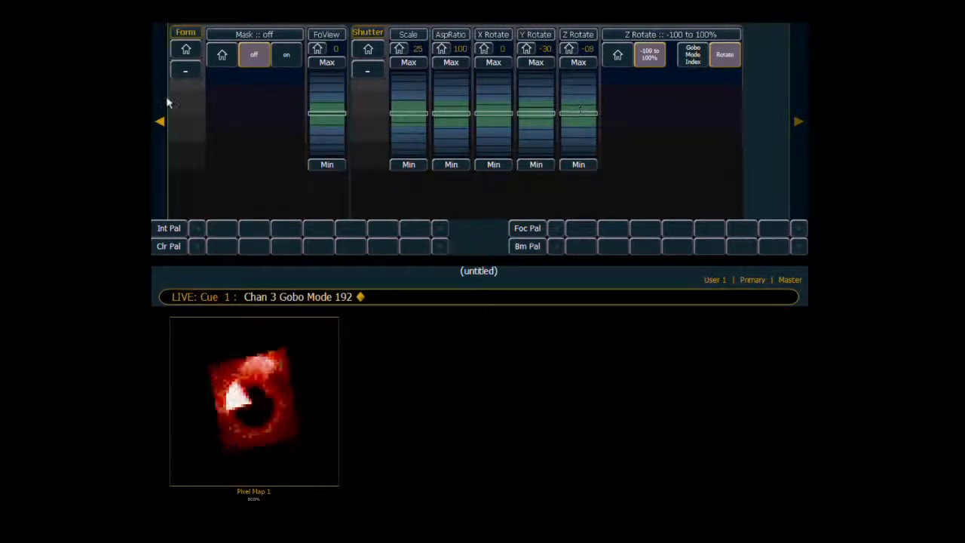
Tint channel 3 yellow with hue 68 and saturation 93, and position its image at pan 30 and tilt 33.
left_click(161, 123)
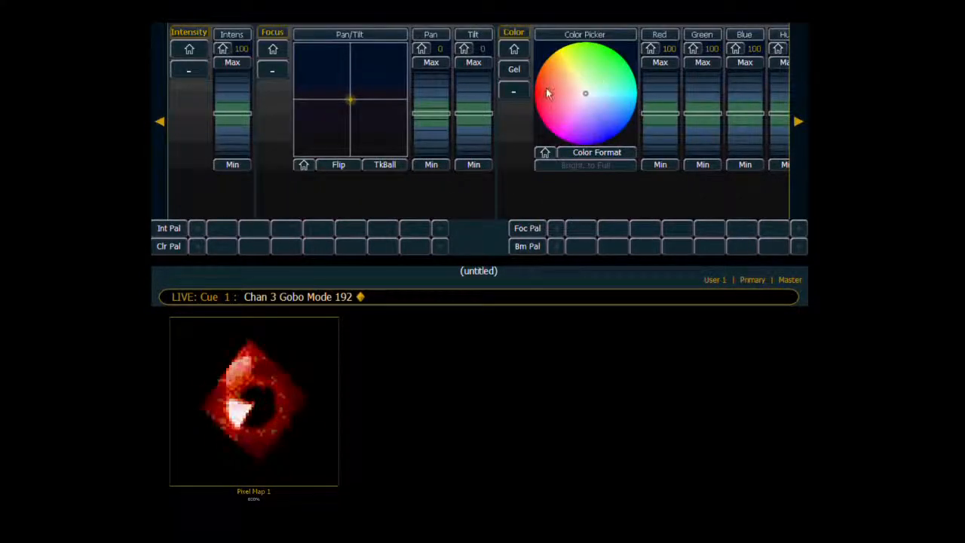
left_click(567, 49)
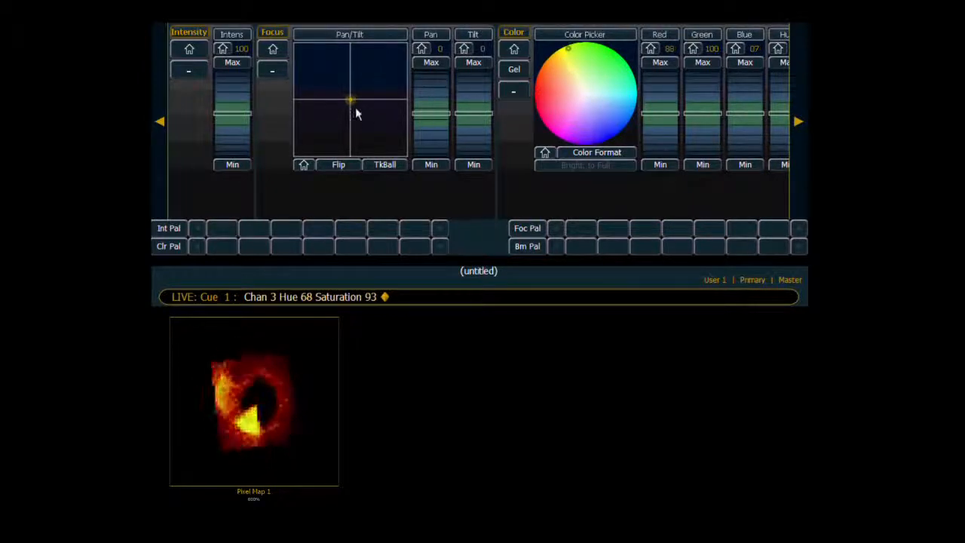
left_click_drag(349, 98, 375, 81)
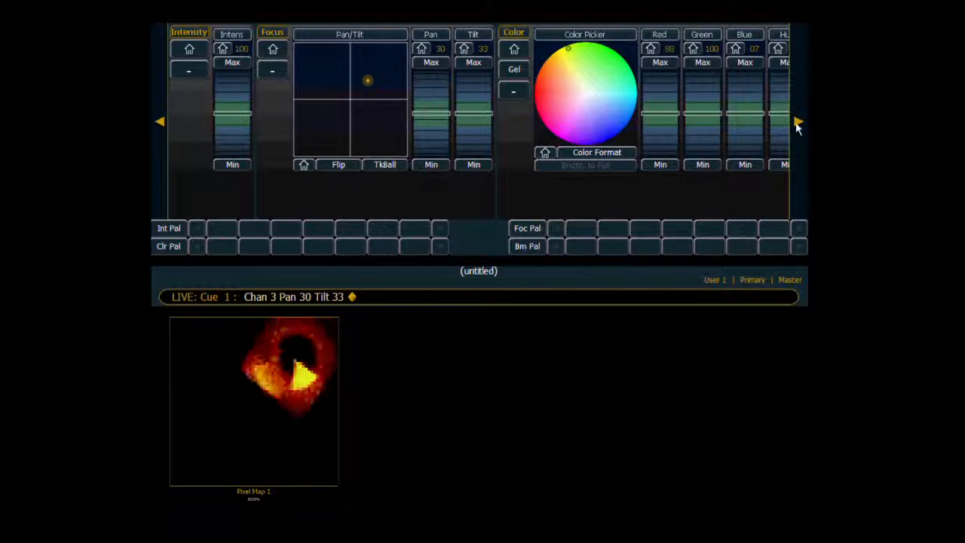
Set channel 3's Playback Mode 1 to Play loop forward with Playback Speed 1 at 51.
left_click(797, 123)
left_click(797, 123)
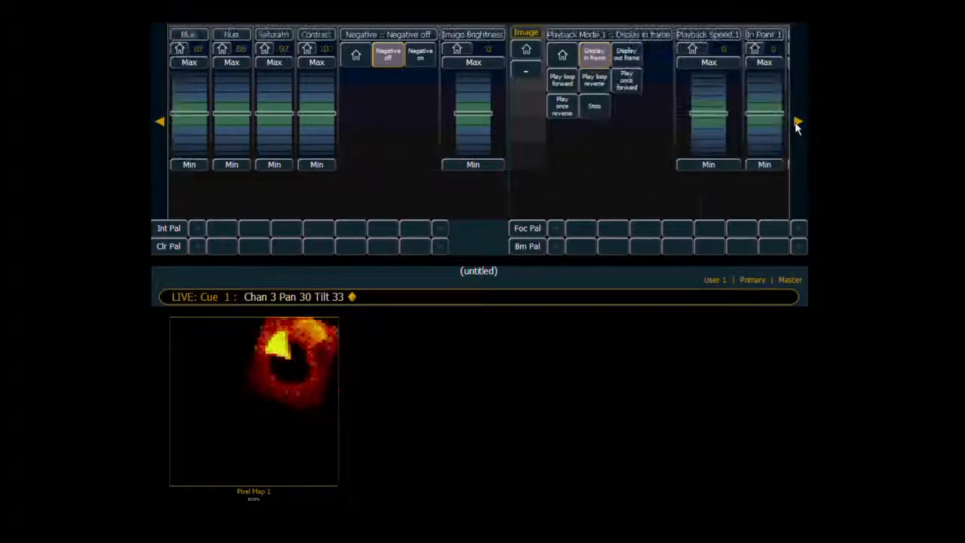
left_click(798, 123)
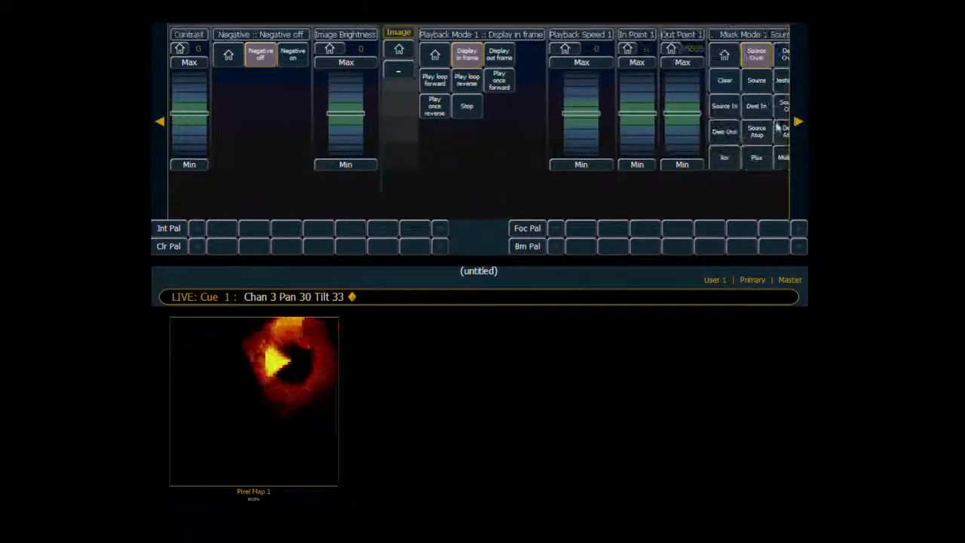
left_click(436, 84)
scroll(577, 94, "up", 10)
scroll(577, 94, "up", 2)
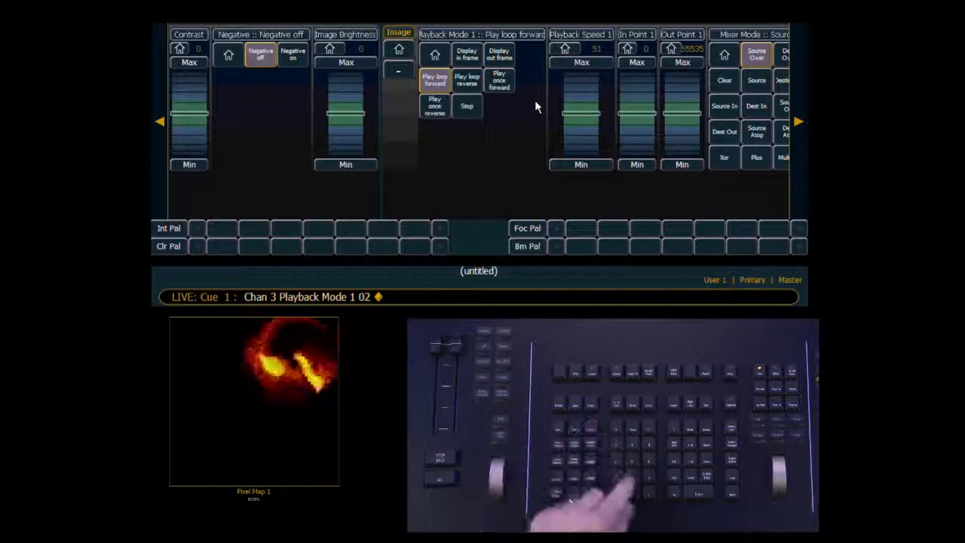
Record the current look as cue 2 and test it by going back to cue 1 and running cue 2 again.
key("r")
key("2")
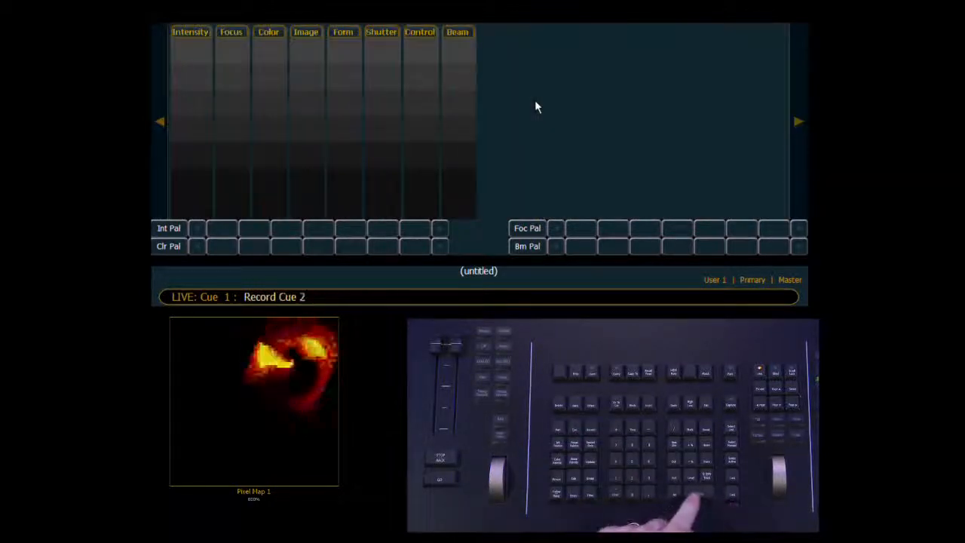
key("Return")
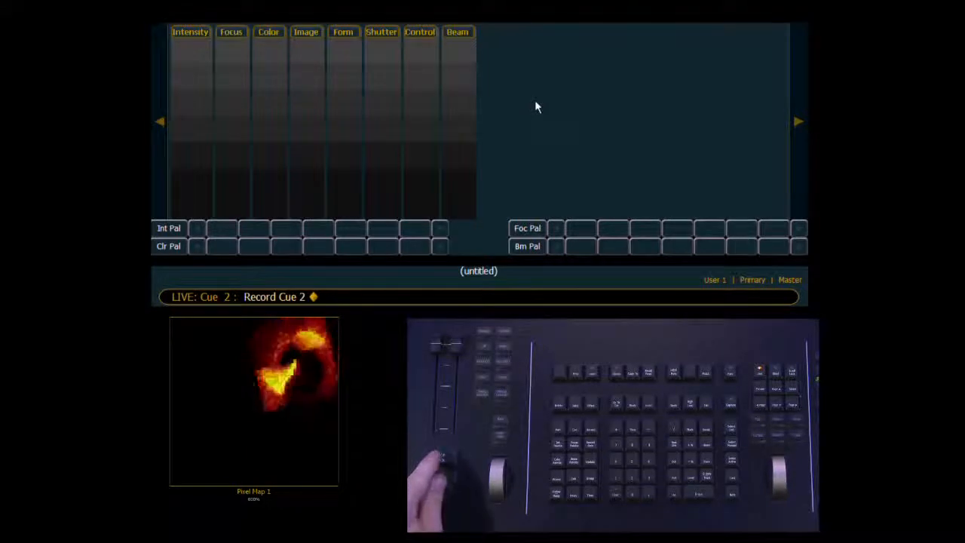
key("ctrl+F11")
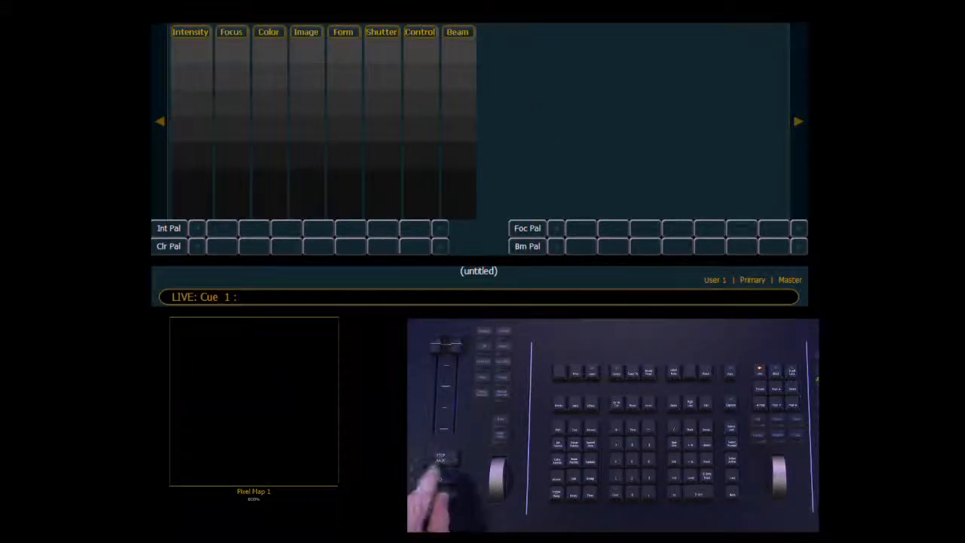
key("ctrl+F12")
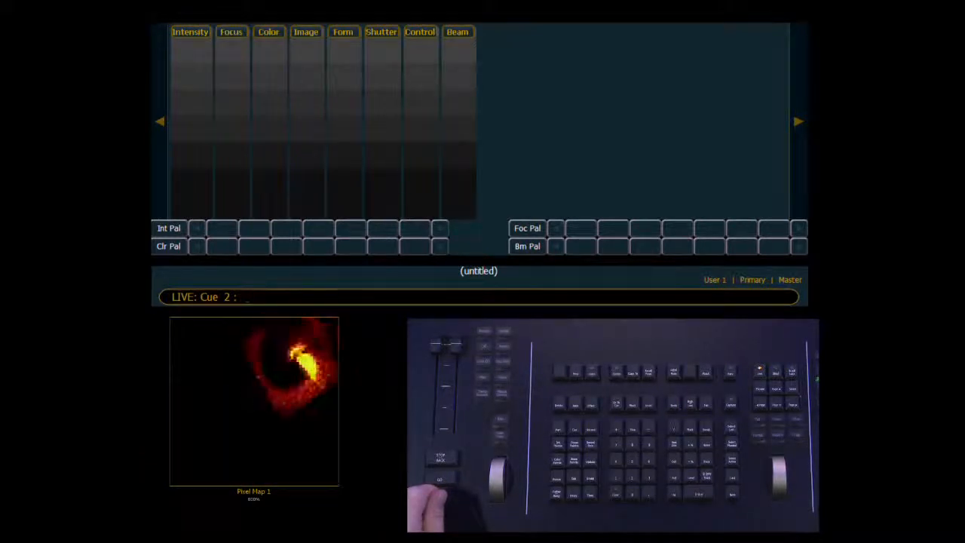
Bring channel 2 to full intensity and record the combined look as cue 3.
type("2")
type("f")
key("Return")
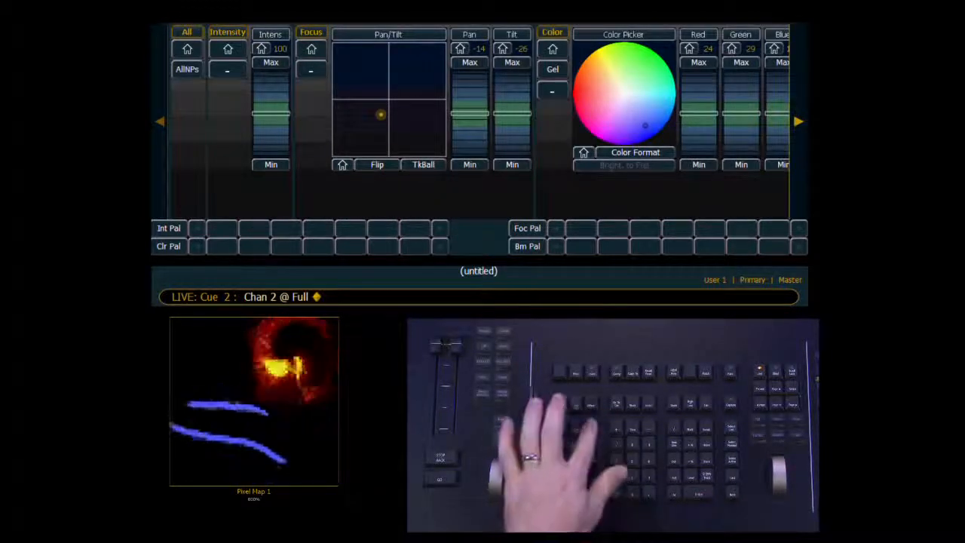
type("rq3")
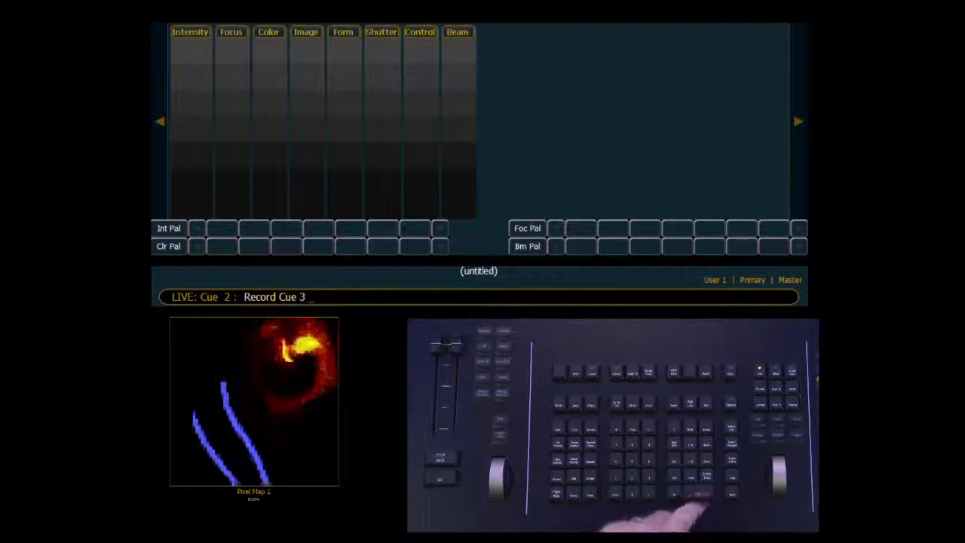
key("Return")
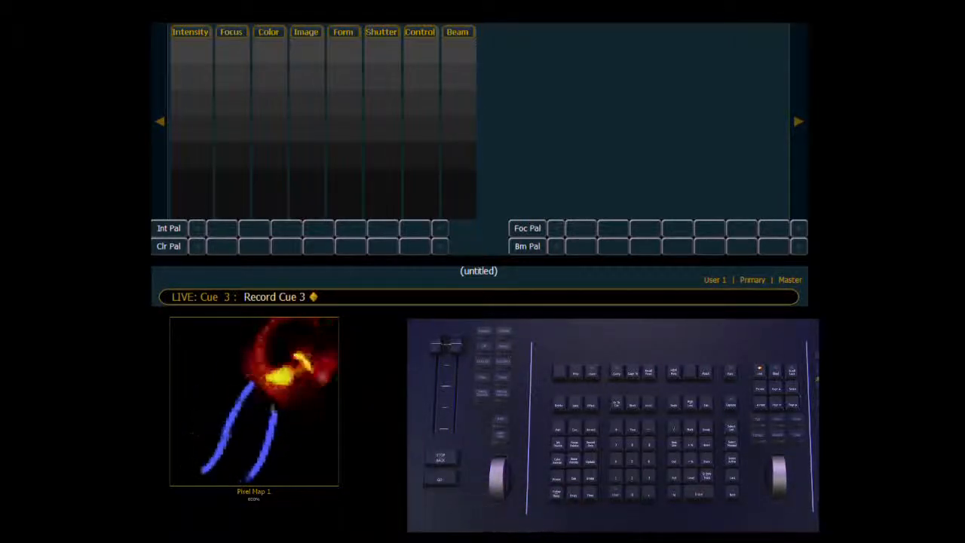